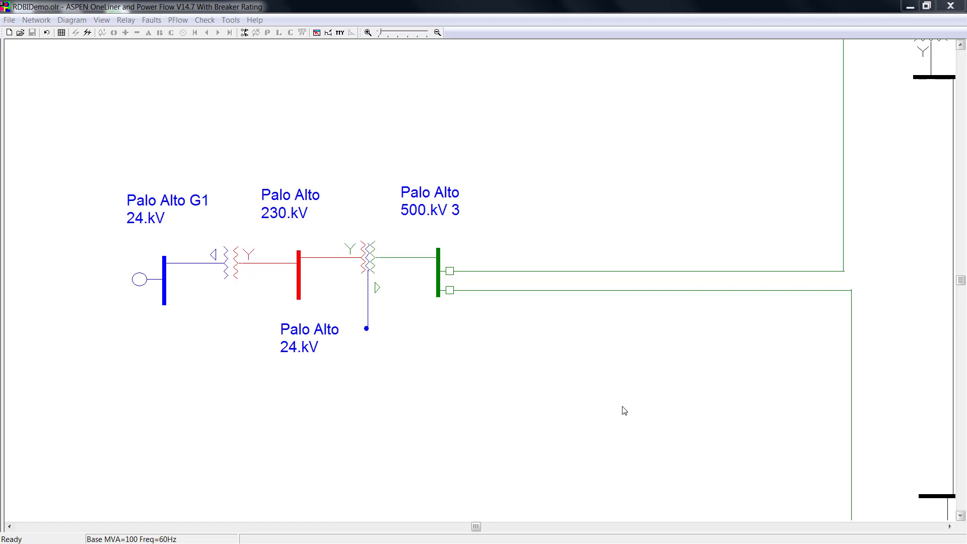
# Start importing relays into the Palo Alto–Knoxville group from an SEL-5030 AcSELerator database file.
pyautogui.doubleClick(450, 273)
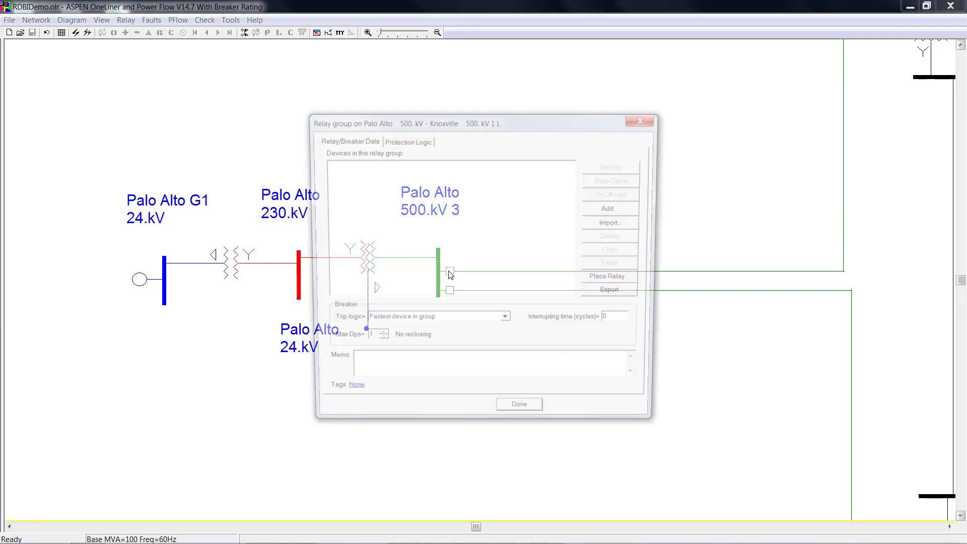
pyautogui.click(617, 225)
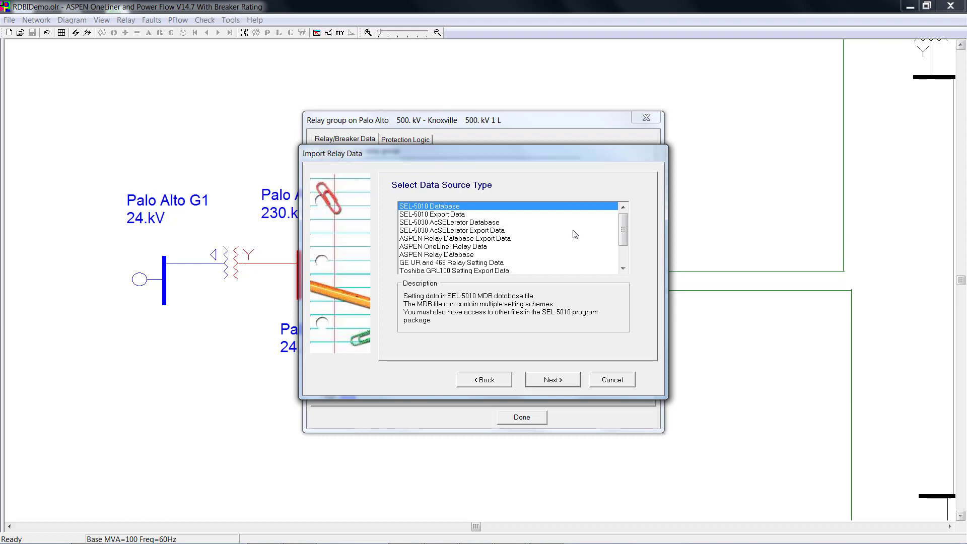
pyautogui.click(507, 224)
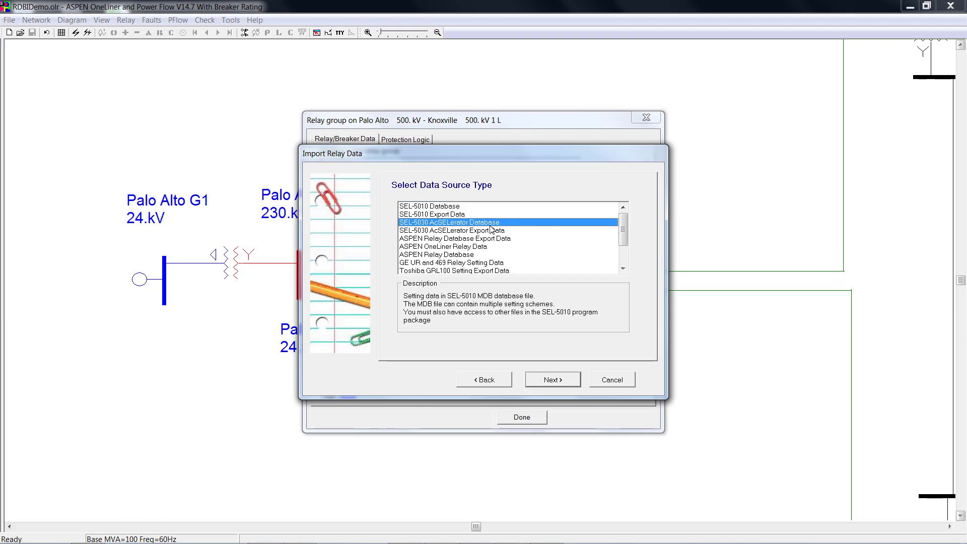
pyautogui.click(562, 379)
pyautogui.click(620, 217)
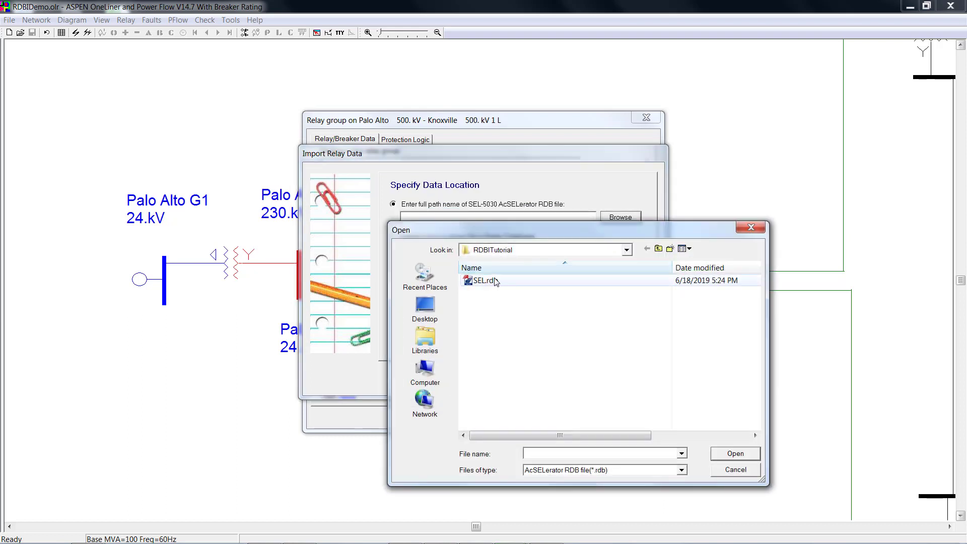
# Import from SEL.rdb's PAL.500KV.PAL-CLT.SEL421.013119 scheme, linking imported relays to that file.
pyautogui.doubleClick(497, 282)
pyautogui.click(553, 379)
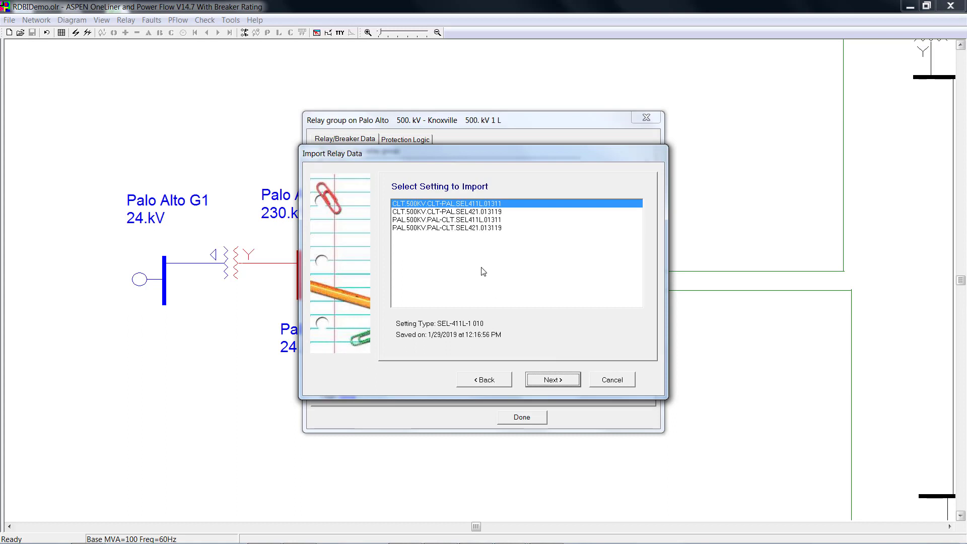
pyautogui.click(465, 227)
pyautogui.click(553, 379)
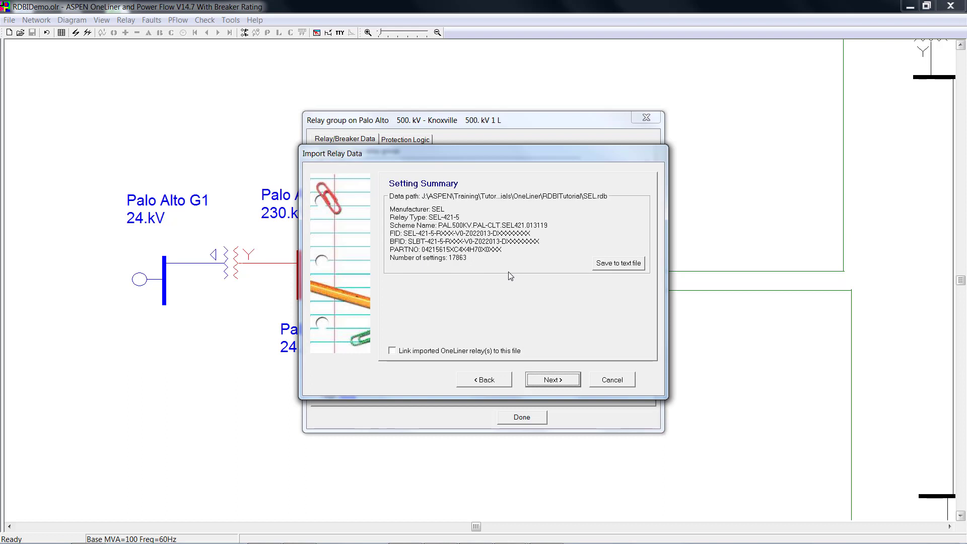
pyautogui.click(391, 352)
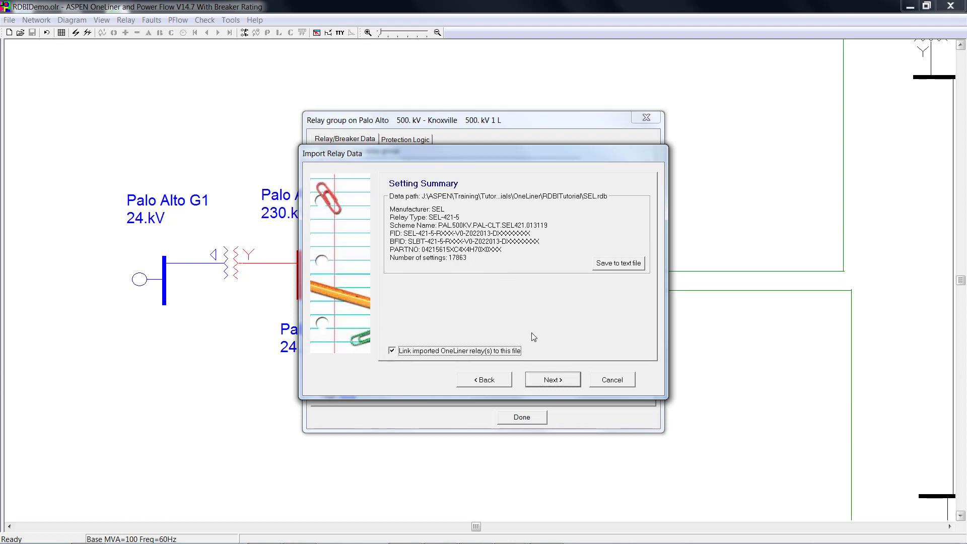
pyautogui.click(553, 381)
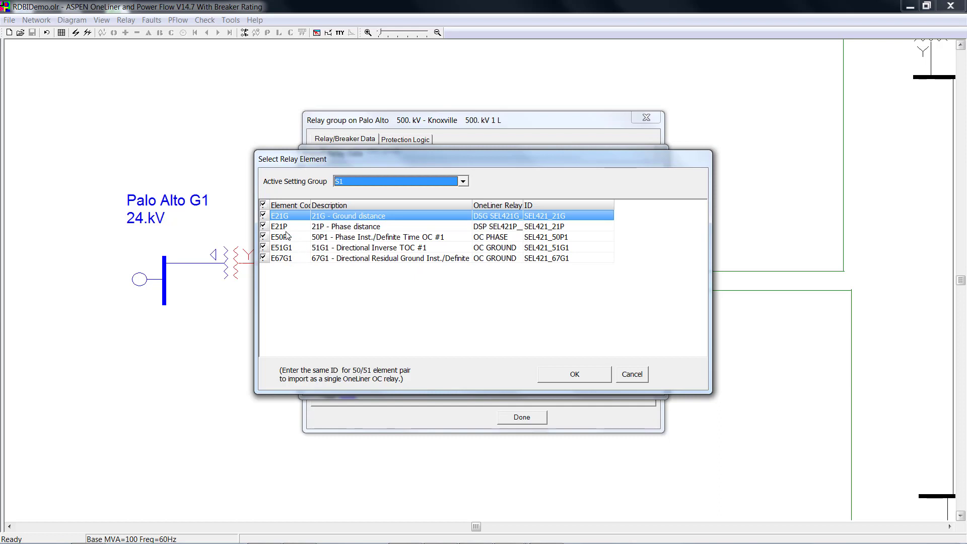
# Give the E51G1 and E67G1 elements the shared ID SEL421_51G1_67G1 and confirm the selection.
pyautogui.click(573, 259)
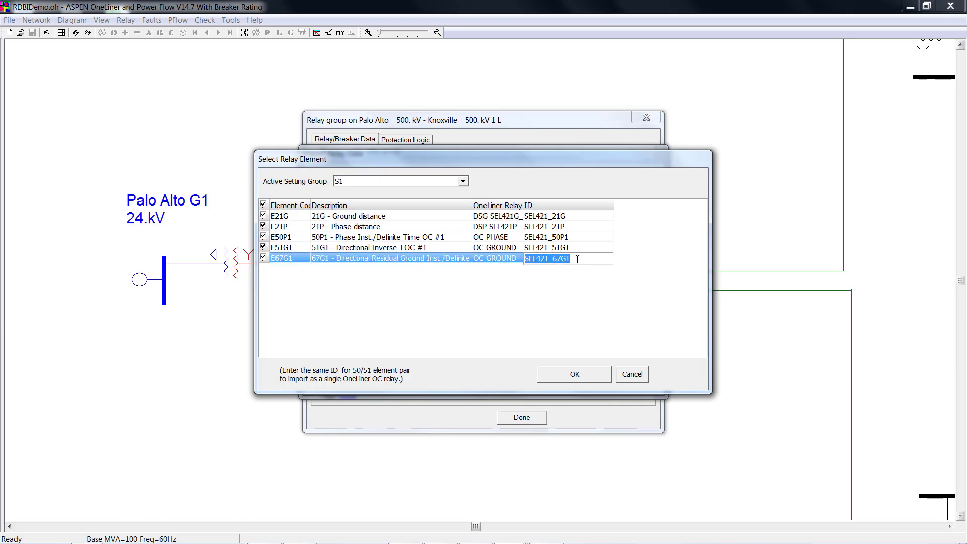
pyautogui.moveTo(571, 259); pyautogui.dragTo(549, 260)
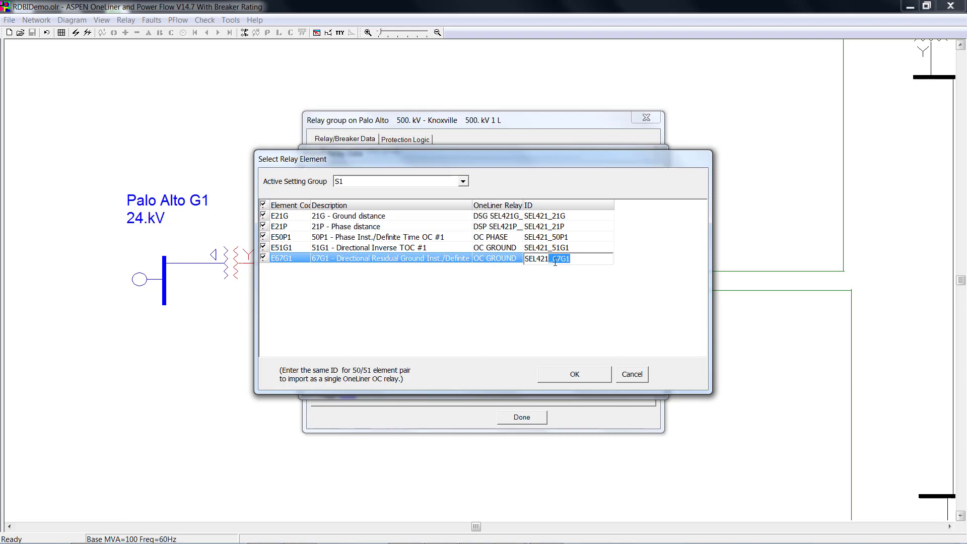
pyautogui.hotkey('ctrl', 'c')
pyautogui.click(574, 247)
pyautogui.hotkey('ctrl', 'v')
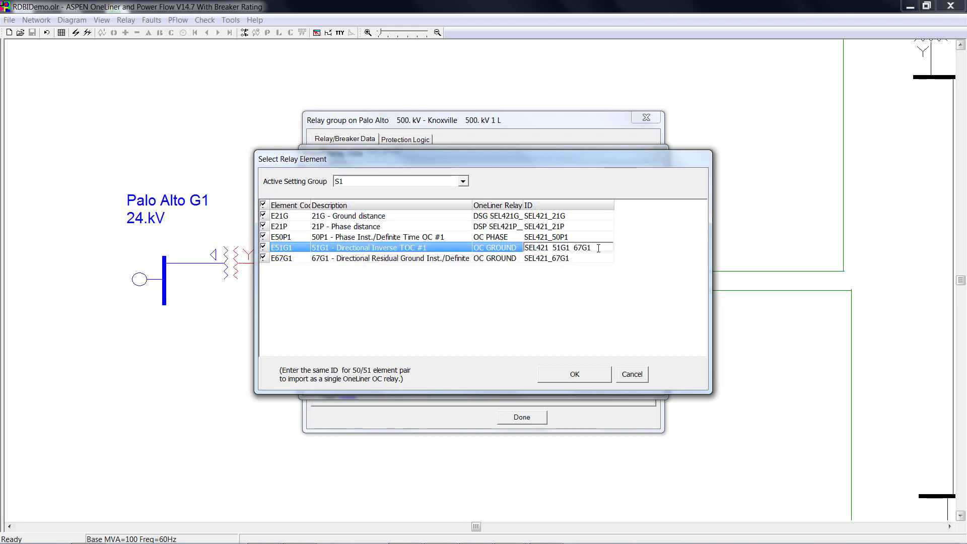
pyautogui.moveTo(593, 248); pyautogui.dragTo(553, 258)
pyautogui.click(578, 257)
pyautogui.hotkey('ctrl', 'v')
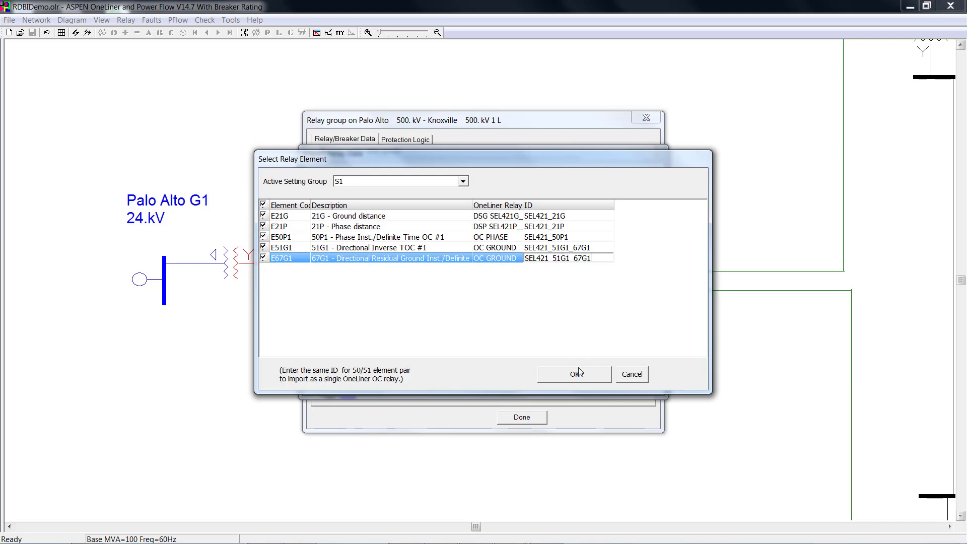
pyautogui.click(574, 373)
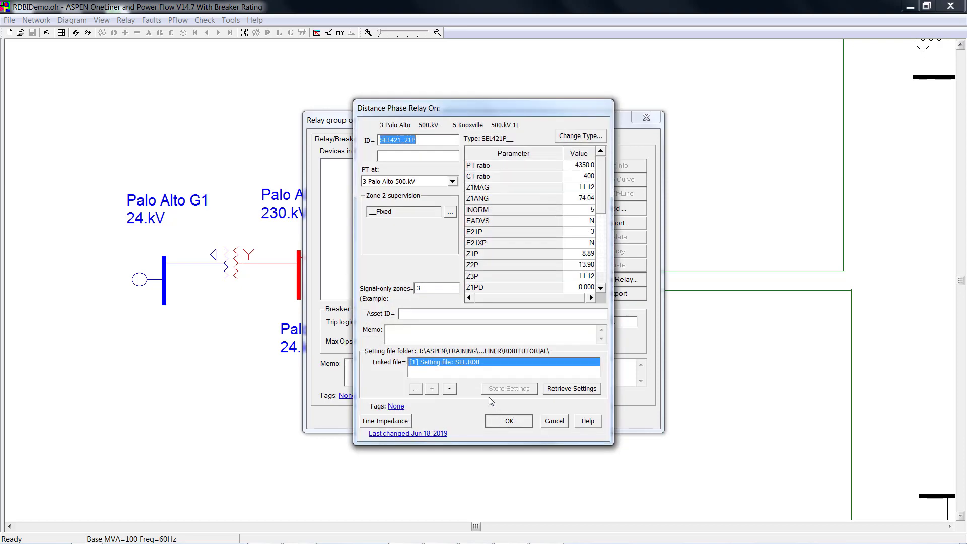
# Accept the SEL421_21P distance phase relay to reach the SEL421_50P1 overcurrent relay details.
pyautogui.click(507, 421)
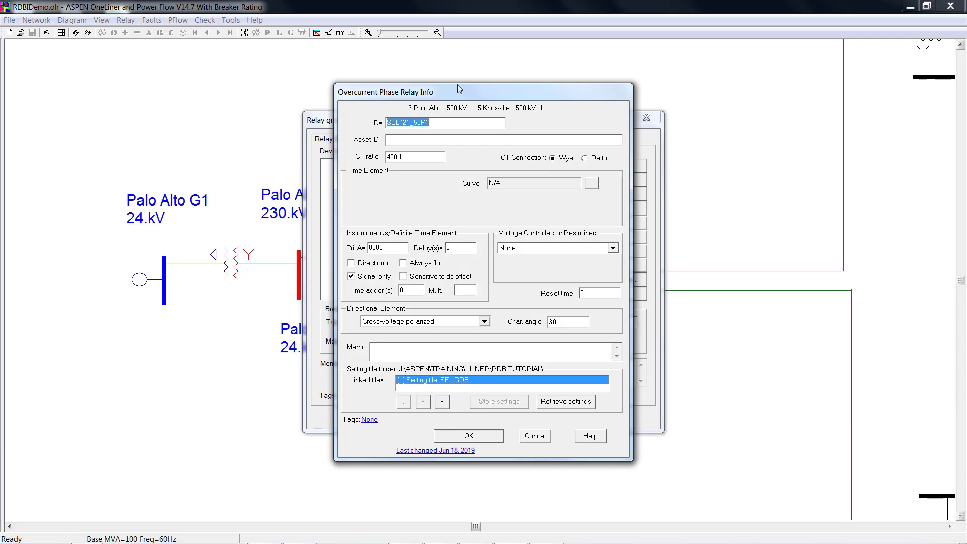
# Move the SEL421_50P1 Overcurrent Phase Relay Info dialog to the left side of the screen.
pyautogui.moveTo(458, 89); pyautogui.dragTo(427, 86)
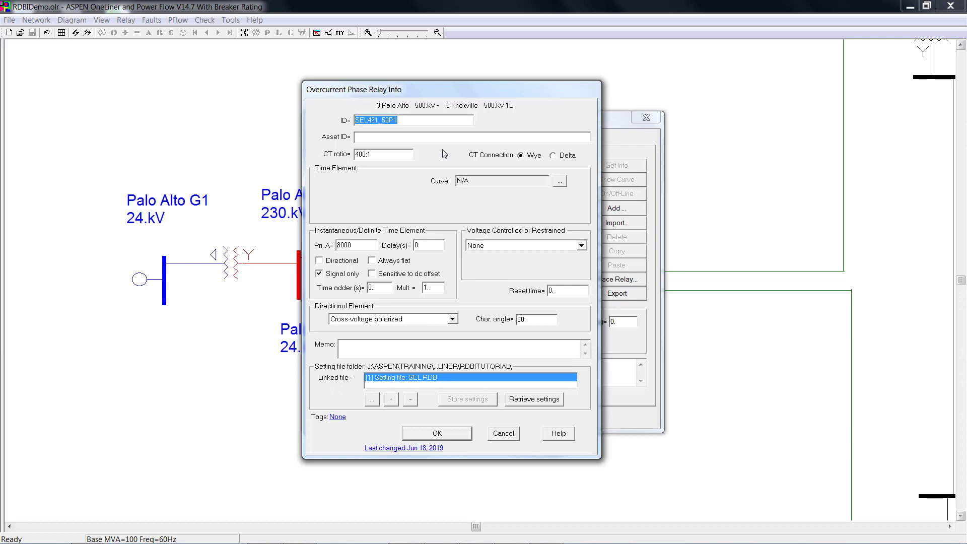
pyautogui.moveTo(415, 82); pyautogui.dragTo(139, 85)
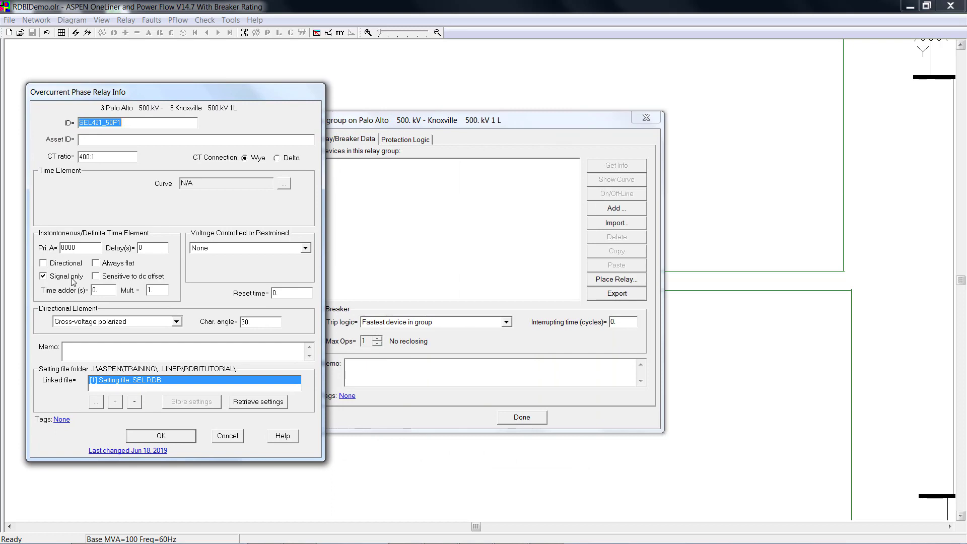
# Check QuickSet's SEL-421 phase overcurrent and Trip Logic settings against the imported relay.
pyautogui.moveTo(417, 533)
pyautogui.click(476, 532)
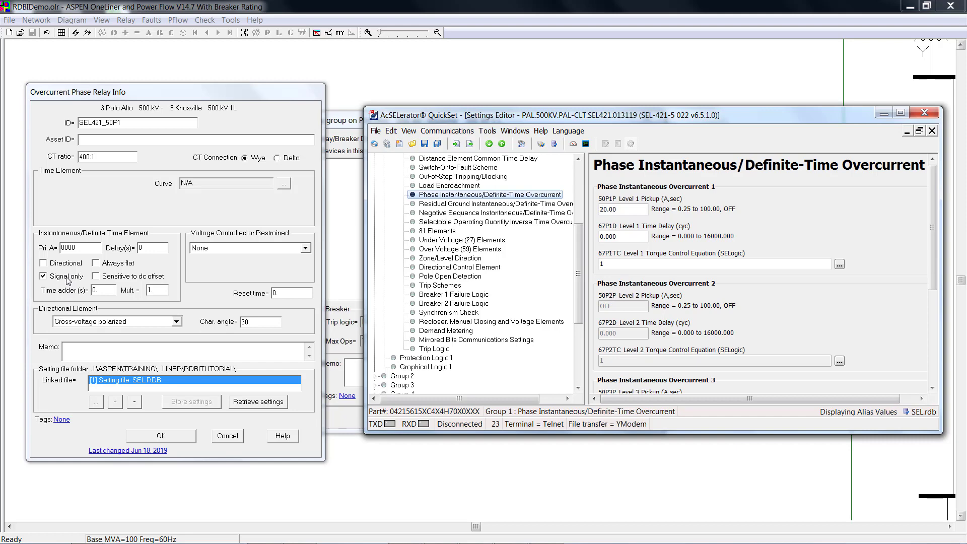
pyautogui.click(434, 349)
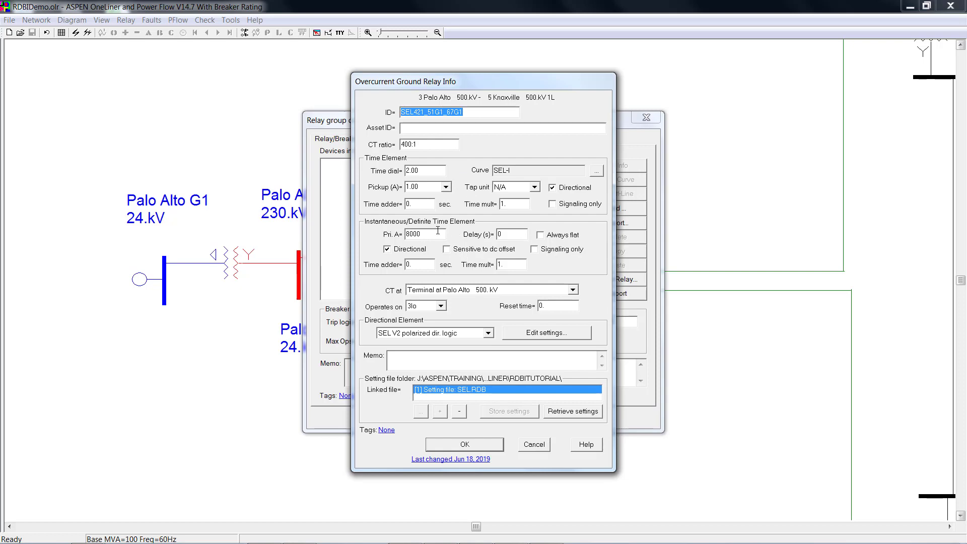
# Compare SEL421_51G1_67G1 with QuickSet's inverse-time overcurrent settings, accept it, and close the relay group.
pyautogui.moveTo(531, 83); pyautogui.dragTo(243, 89)
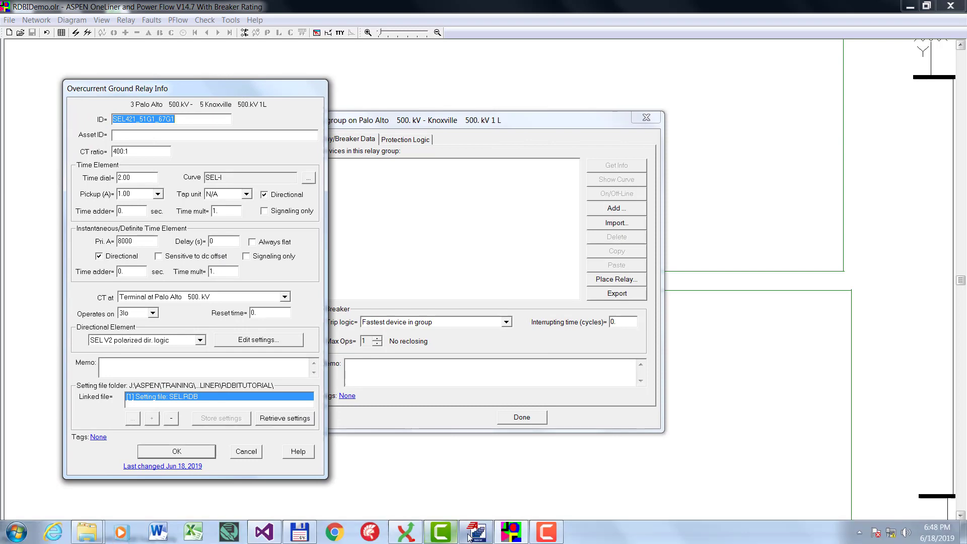
pyautogui.click(476, 532)
pyautogui.click(447, 222)
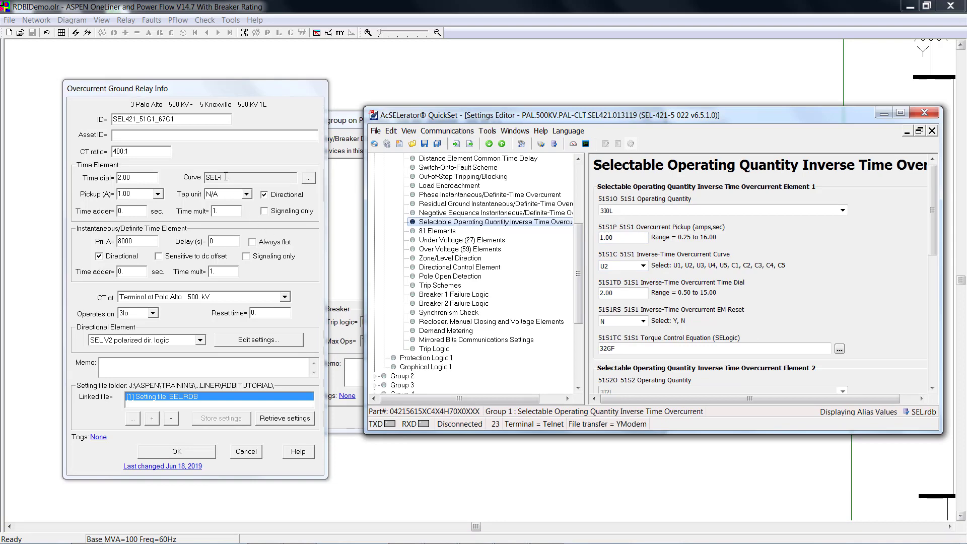
pyautogui.click(193, 452)
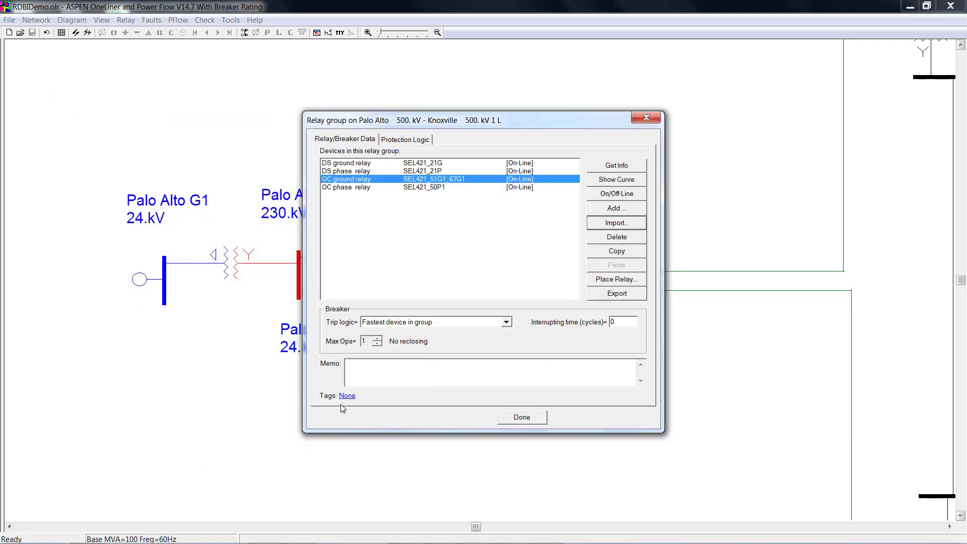
pyautogui.click(527, 420)
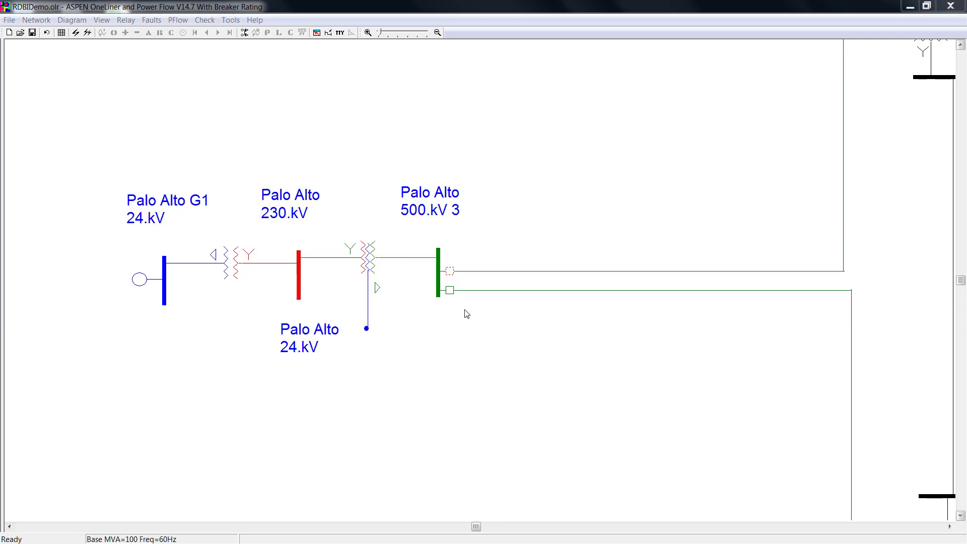
# Open relay PAL-CLT.421.21G on the Palo Alto–Charlotte line and import settings from an SEL-5030 database.
pyautogui.doubleClick(450, 290)
pyautogui.doubleClick(431, 171)
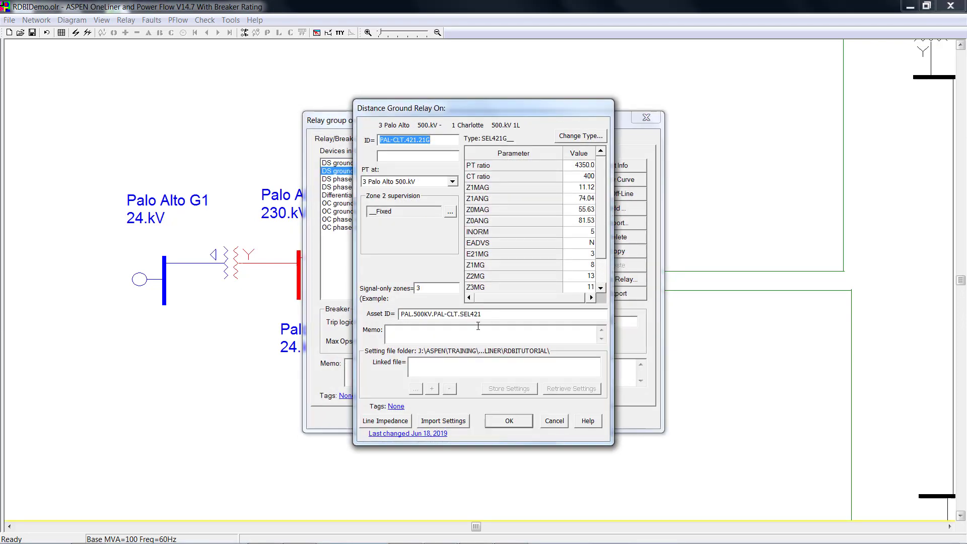
pyautogui.click(449, 424)
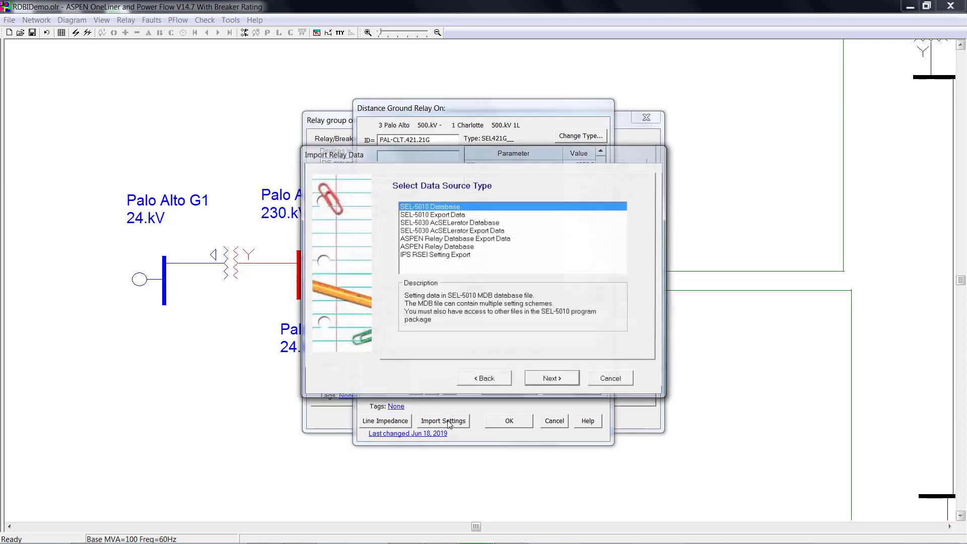
pyautogui.click(459, 222)
pyautogui.click(552, 381)
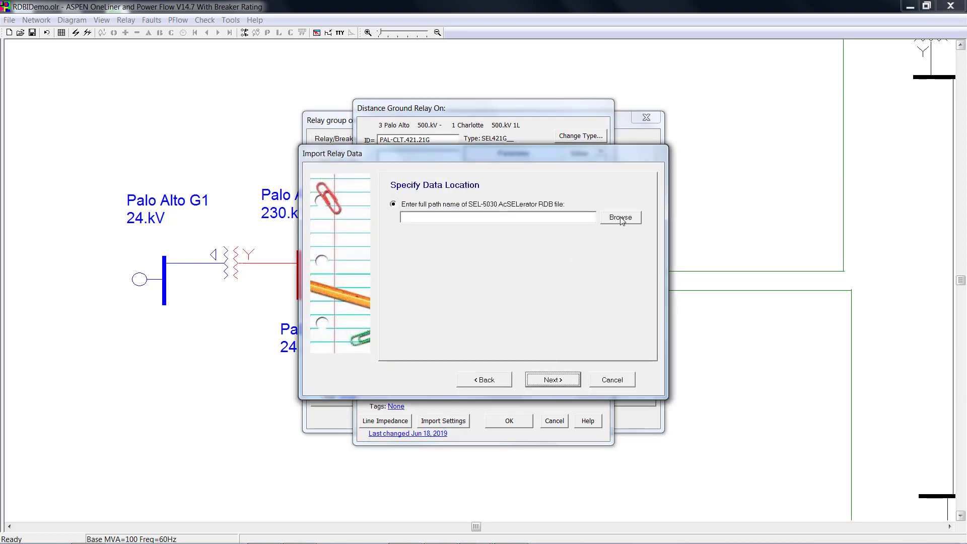
pyautogui.click(620, 218)
# Select SEL.rdb's PAL.500KV.PAL-CLT.SEL421.013119 scheme and link the relay to that file.
pyautogui.doubleClick(485, 280)
pyautogui.click(552, 380)
pyautogui.click(451, 233)
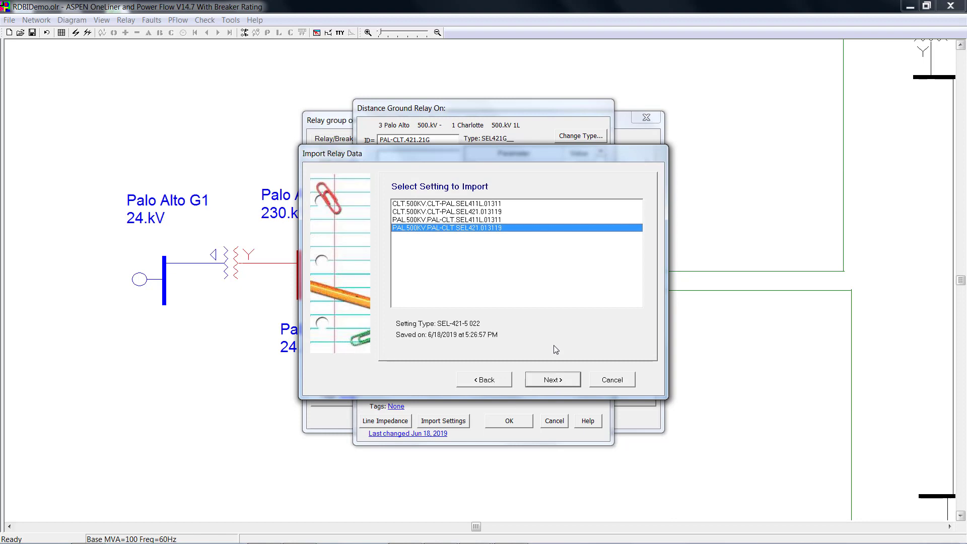
pyautogui.click(552, 380)
pyautogui.click(392, 350)
pyautogui.click(557, 381)
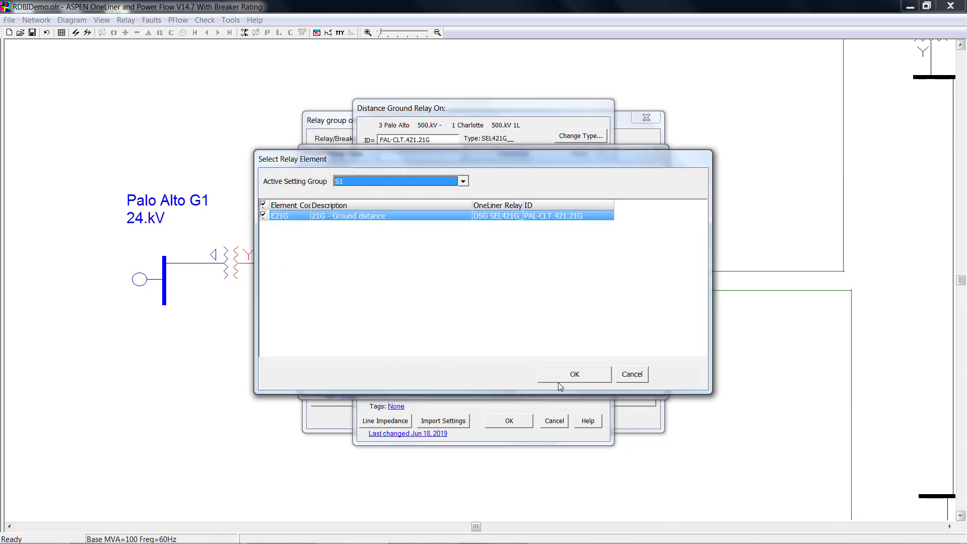
# Accept the 21G element with Z1MG 8.89, Z2MG 13.90, Z3MG 11.12 and save the relay.
pyautogui.click(570, 369)
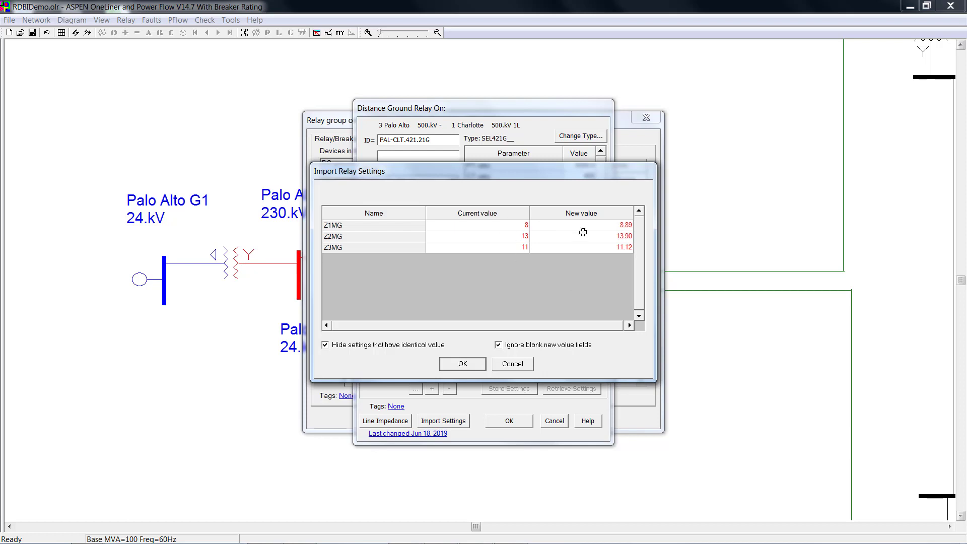
pyautogui.click(462, 363)
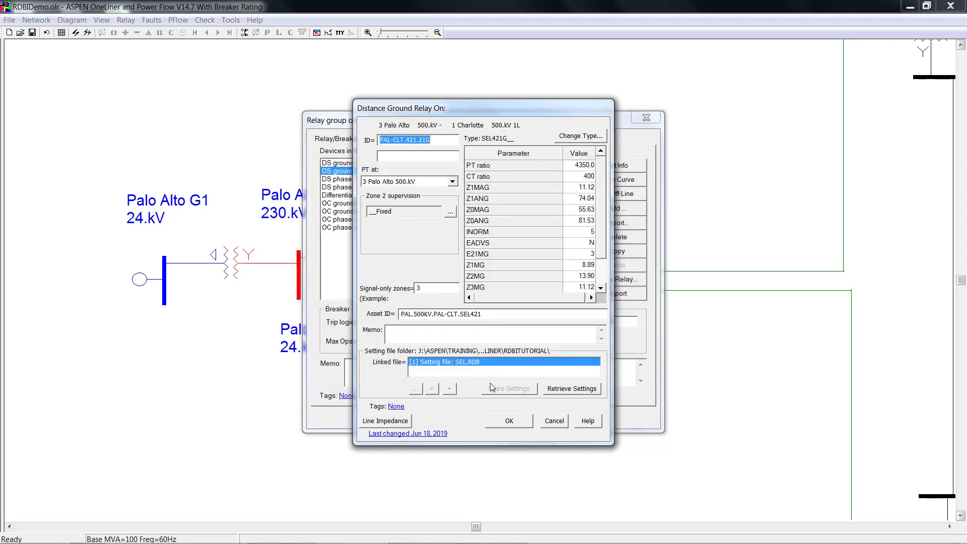
pyautogui.click(512, 418)
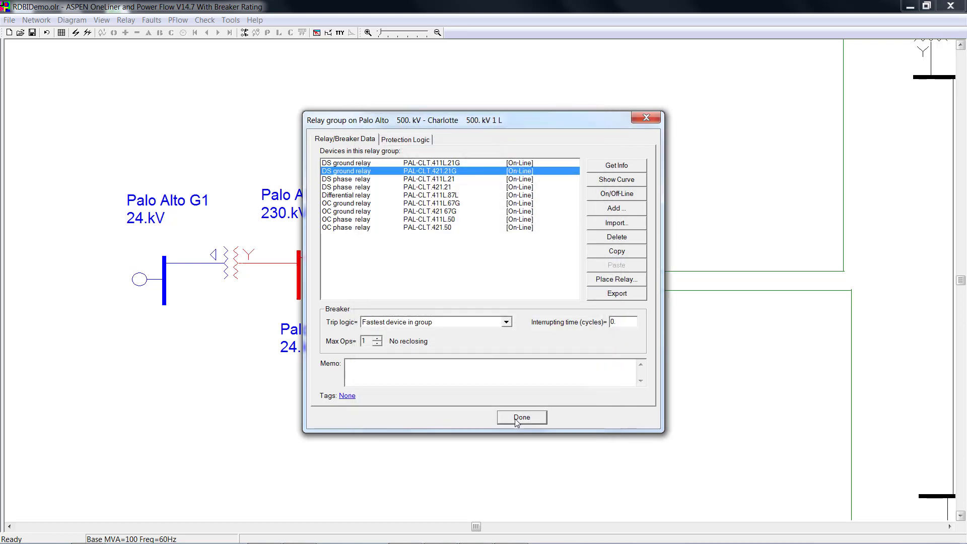
pyautogui.click(519, 418)
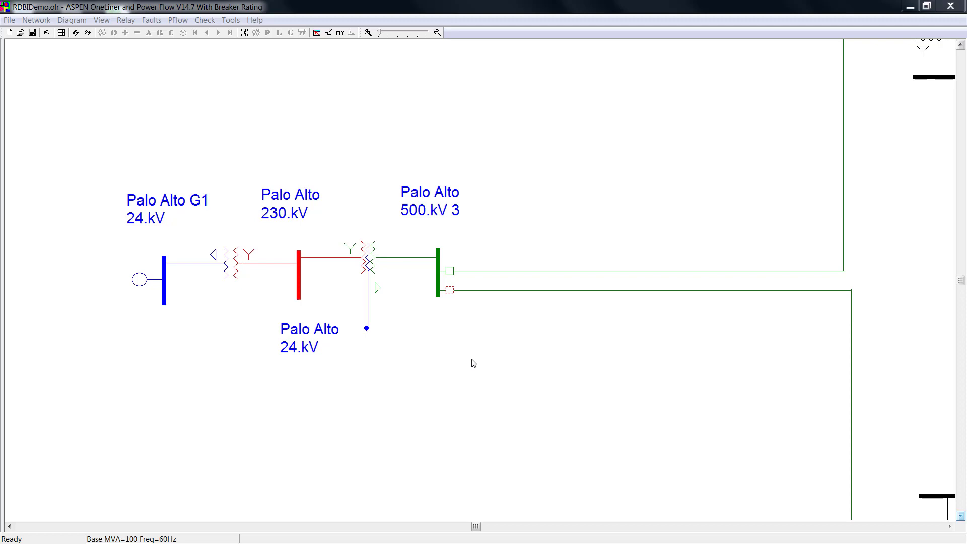
pyautogui.doubleClick(453, 290)
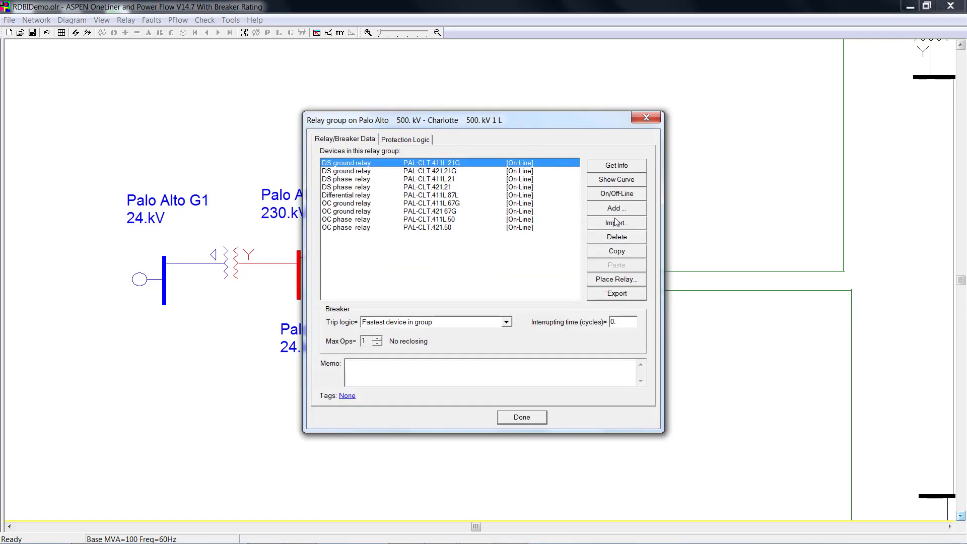
pyautogui.click(615, 223)
pyautogui.click(447, 238)
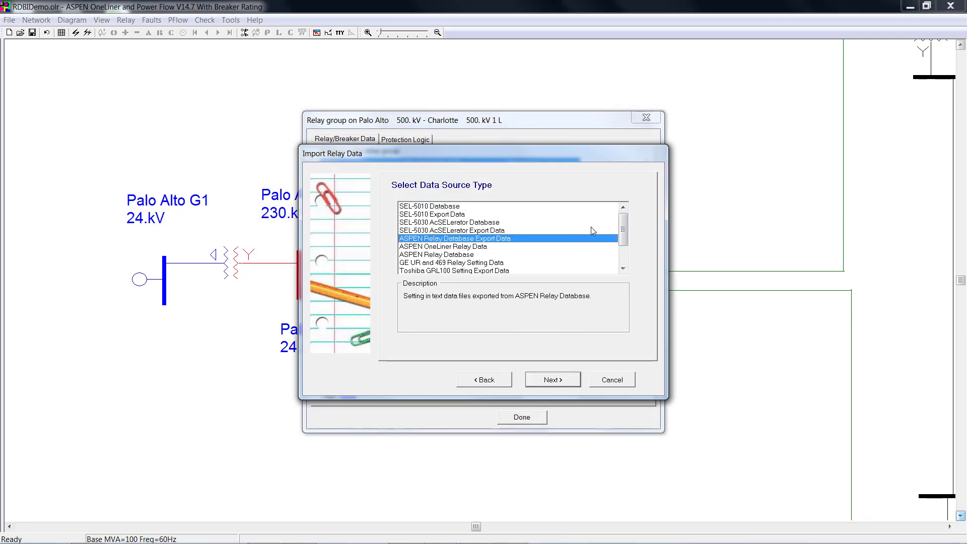
pyautogui.click(554, 380)
pyautogui.click(619, 221)
pyautogui.doubleClick(481, 233)
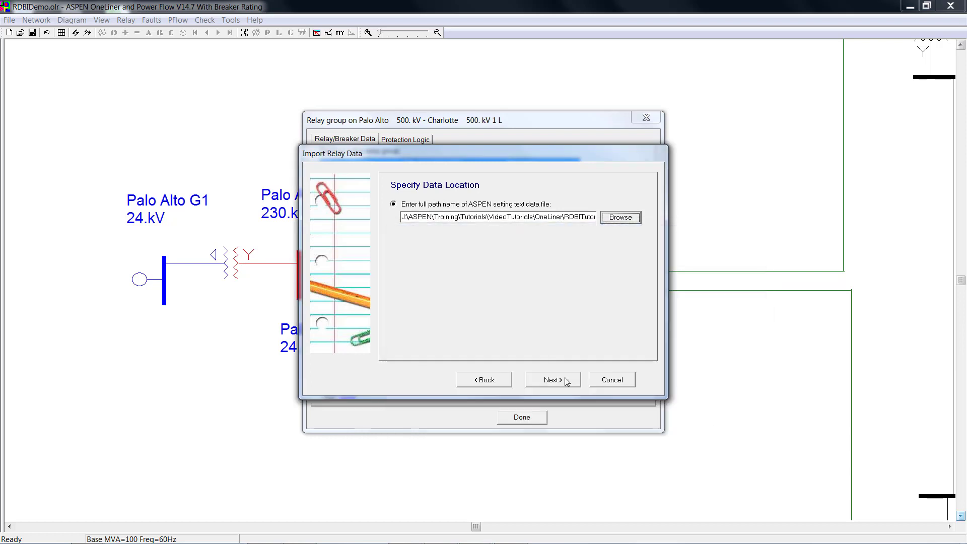
pyautogui.click(562, 381)
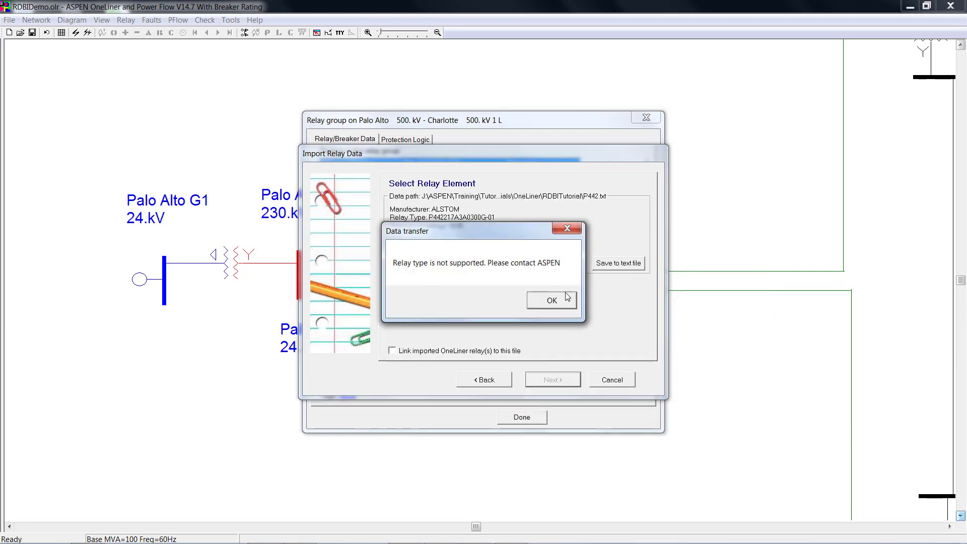
pyautogui.click(553, 300)
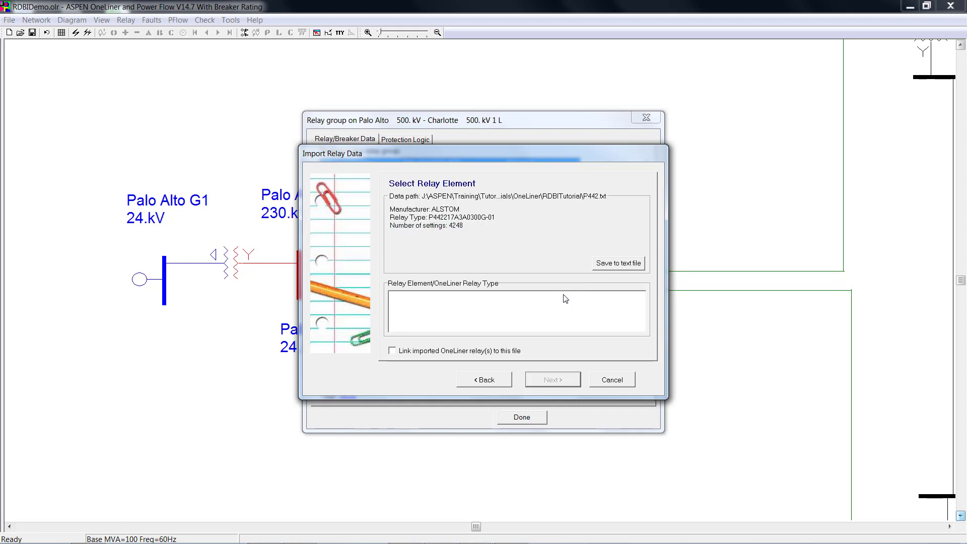
pyautogui.click(624, 267)
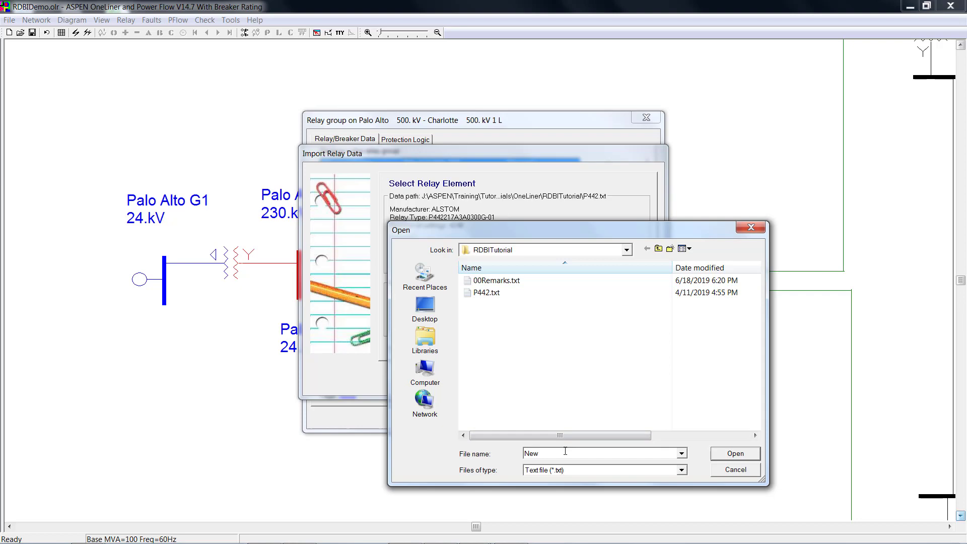
pyautogui.click(736, 453)
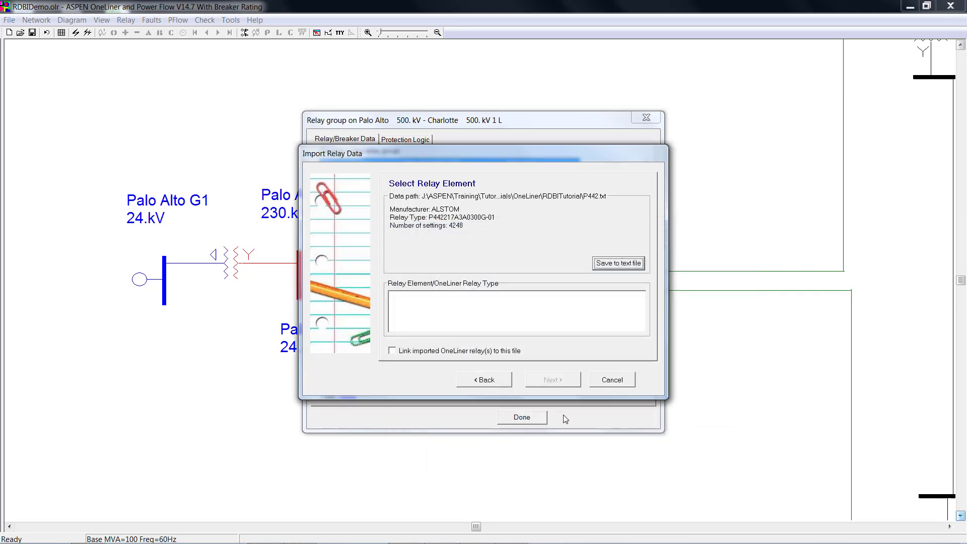
pyautogui.click(605, 386)
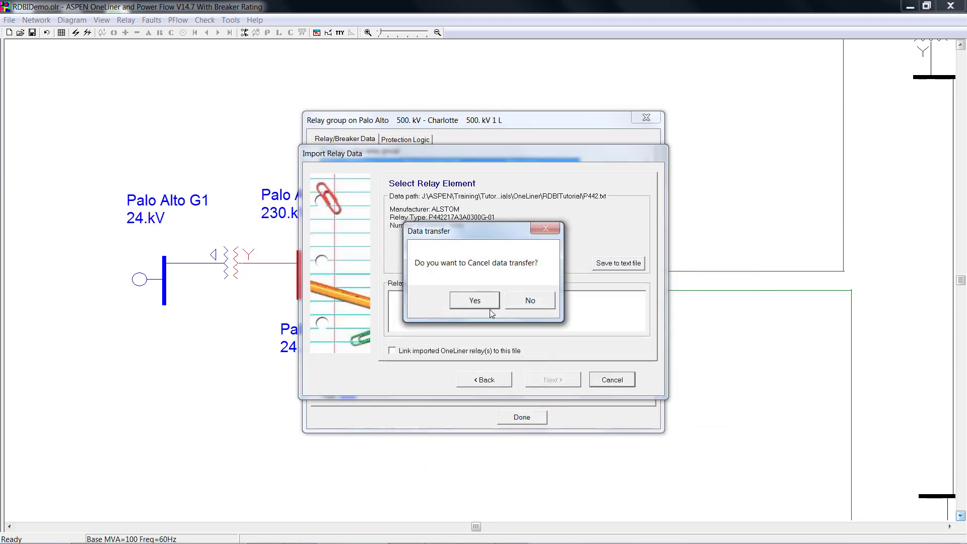
pyautogui.click(476, 301)
pyautogui.click(519, 417)
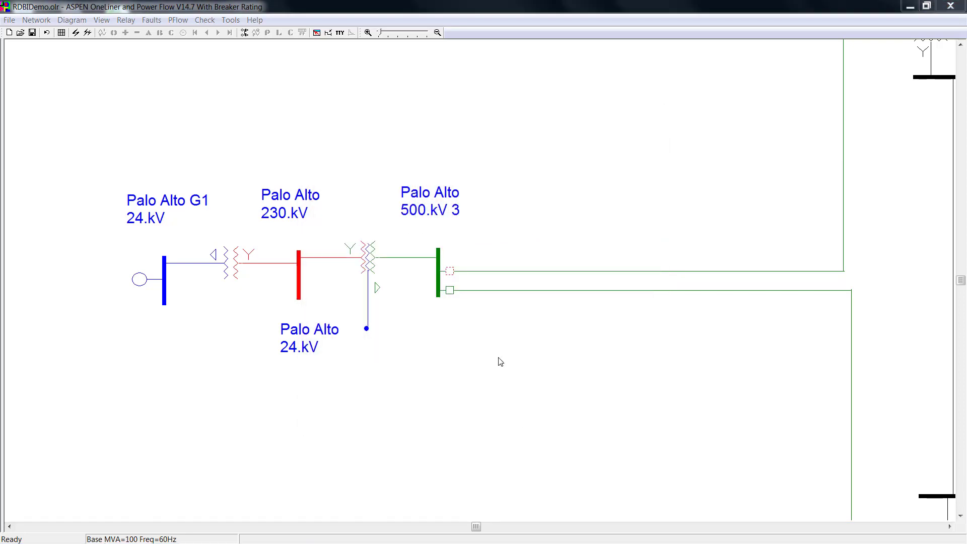
pyautogui.doubleClick(450, 272)
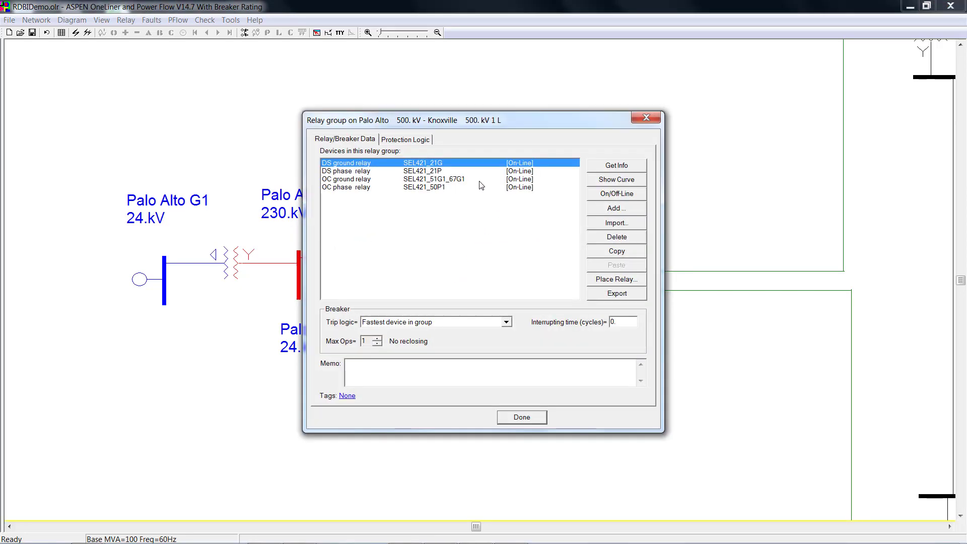
pyautogui.doubleClick(466, 169)
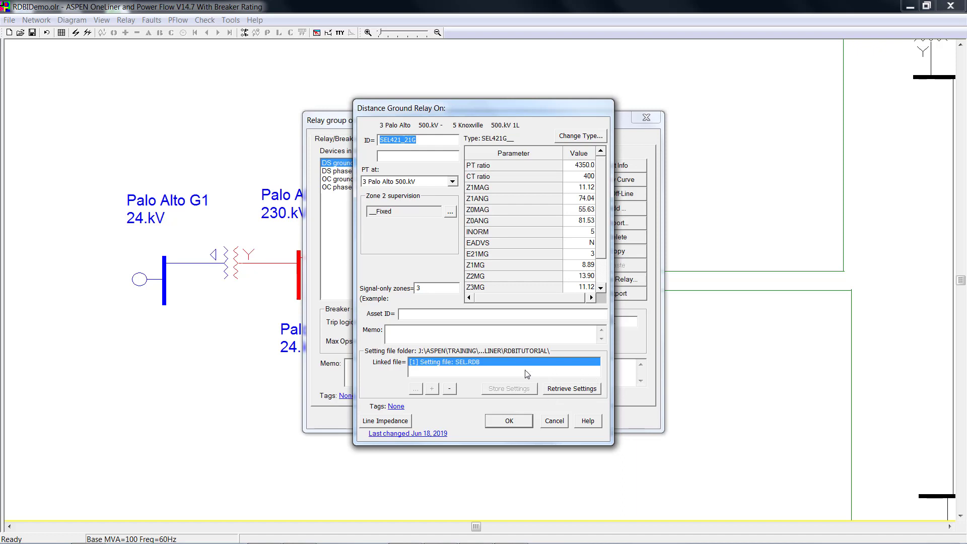
pyautogui.click(561, 393)
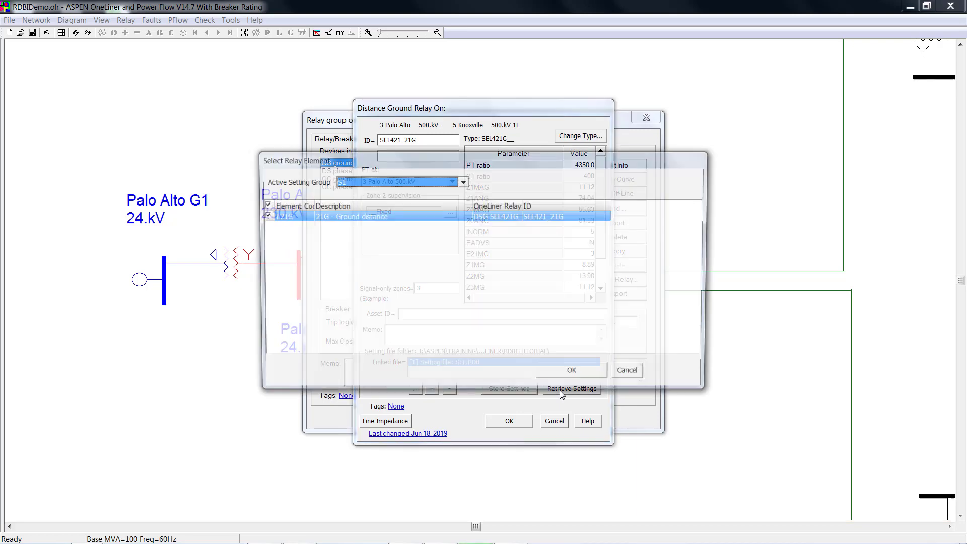
pyautogui.click(573, 374)
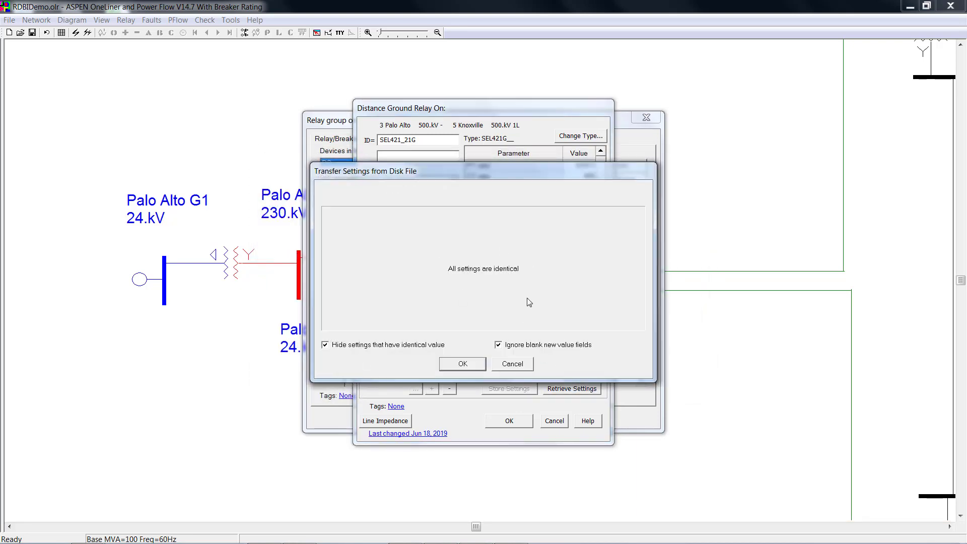
pyautogui.click(474, 366)
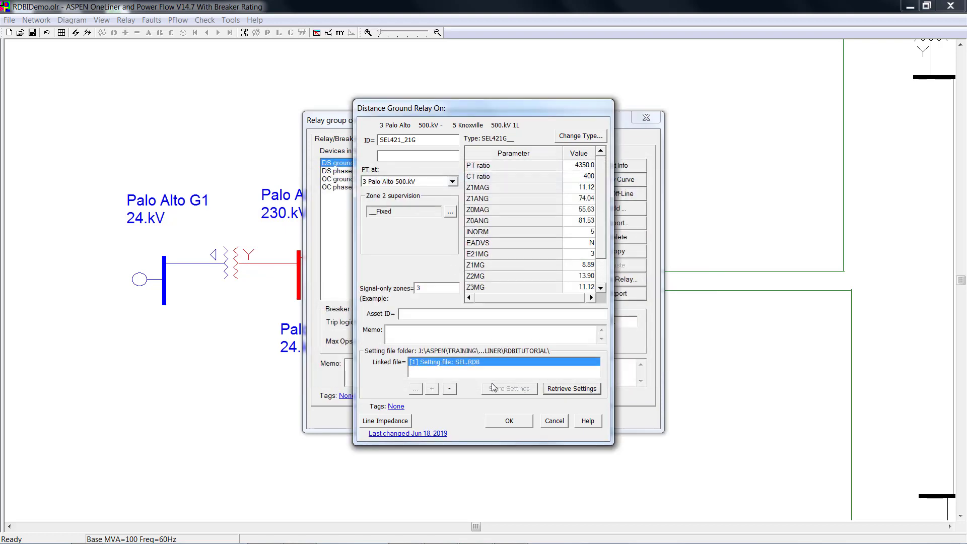
pyautogui.click(510, 421)
pyautogui.click(511, 422)
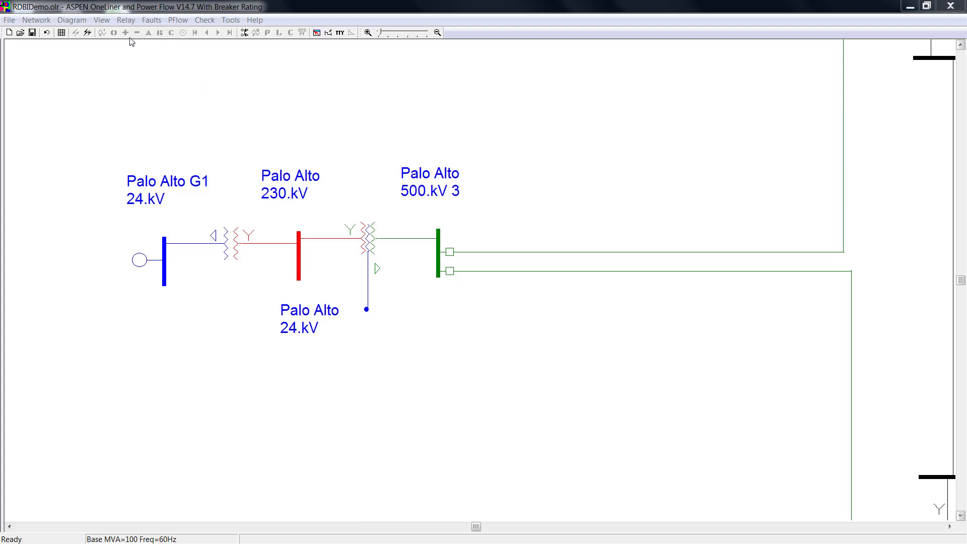
# Open the Relay Data Link Dashboard and sort by Relay Type, Relay ID, then Asset ID.
pyautogui.click(122, 23)
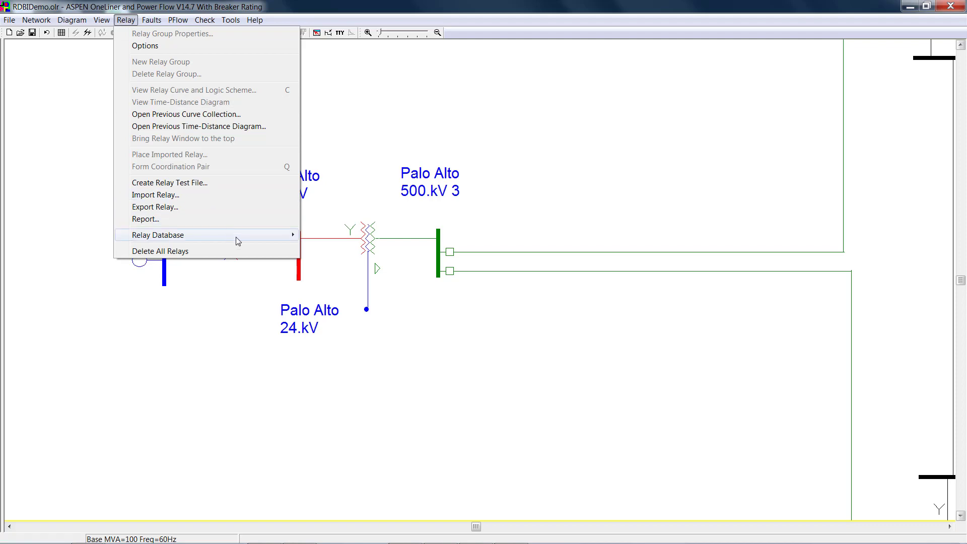
pyautogui.moveTo(239, 241)
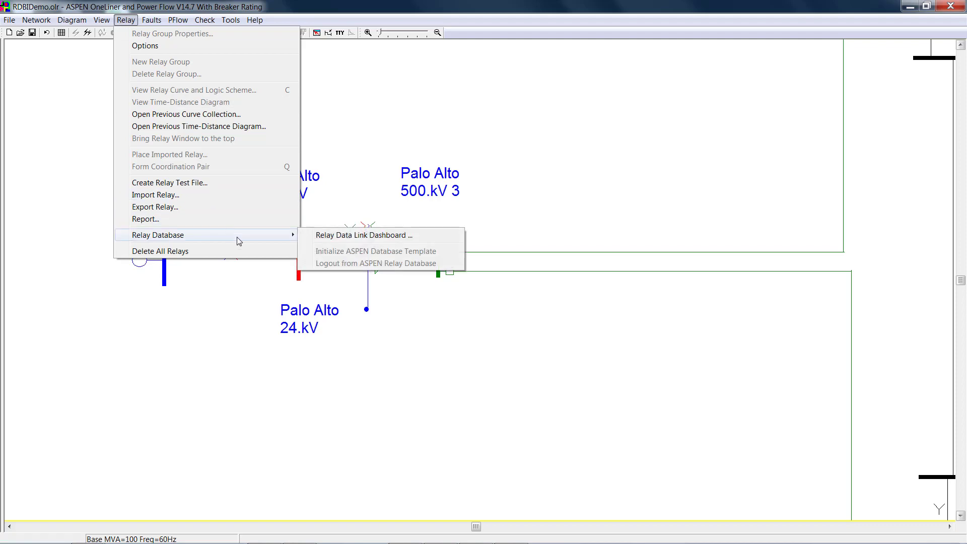
pyautogui.click(369, 237)
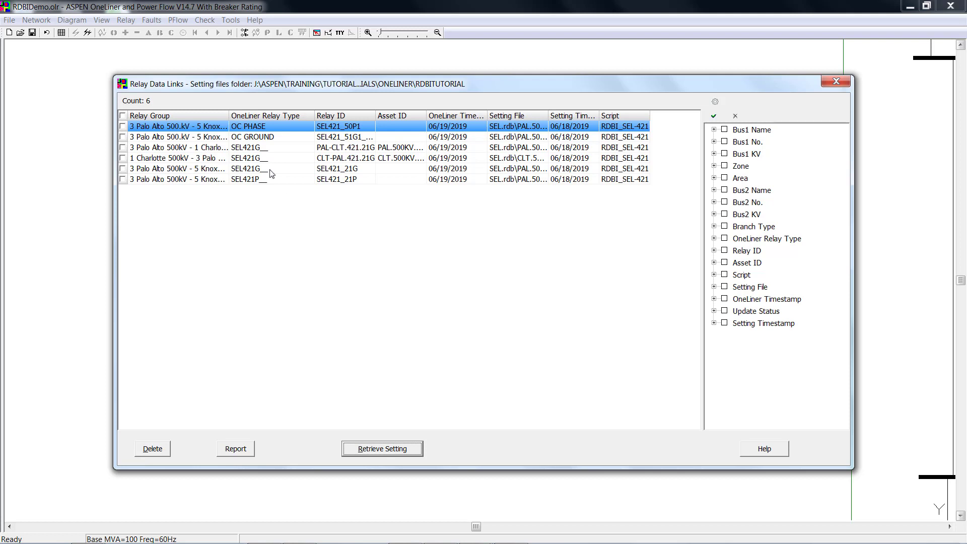
pyautogui.click(265, 116)
pyautogui.click(343, 117)
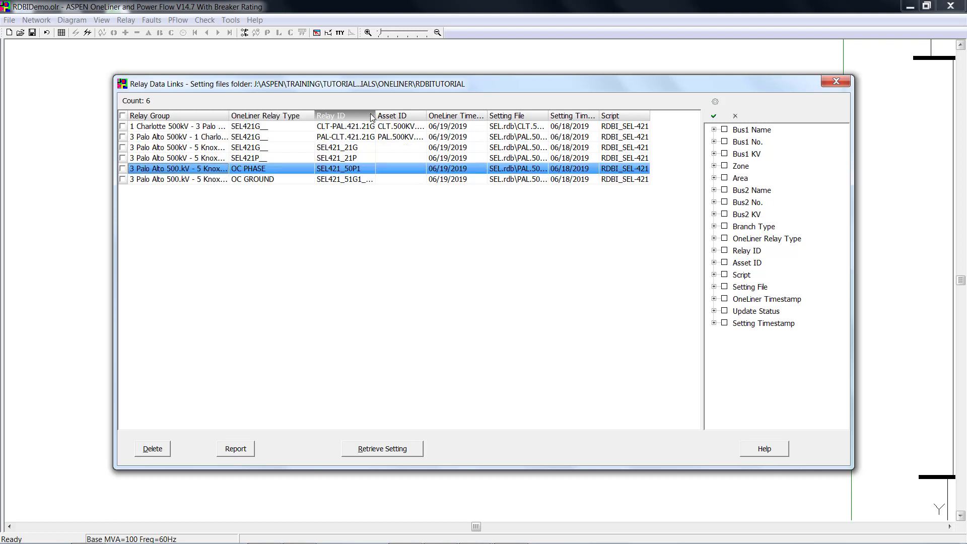
pyautogui.click(396, 116)
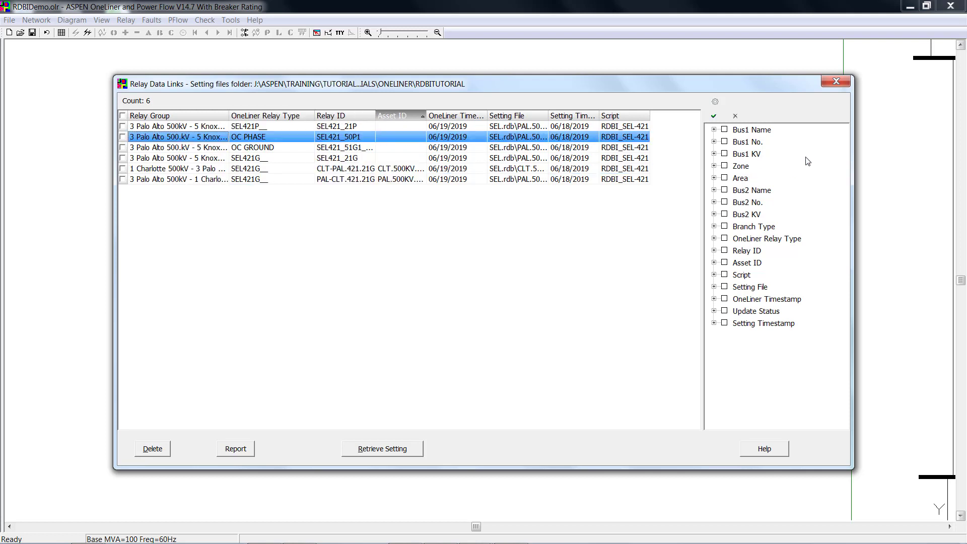
# Filter the linked relays to Area 2, clear the filter, and show Update Status options.
pyautogui.click(714, 178)
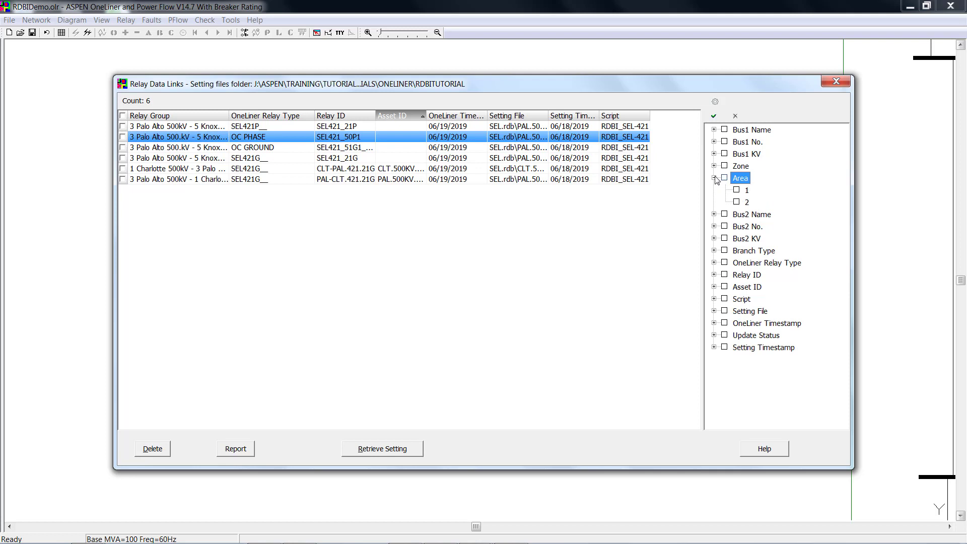
pyautogui.click(736, 202)
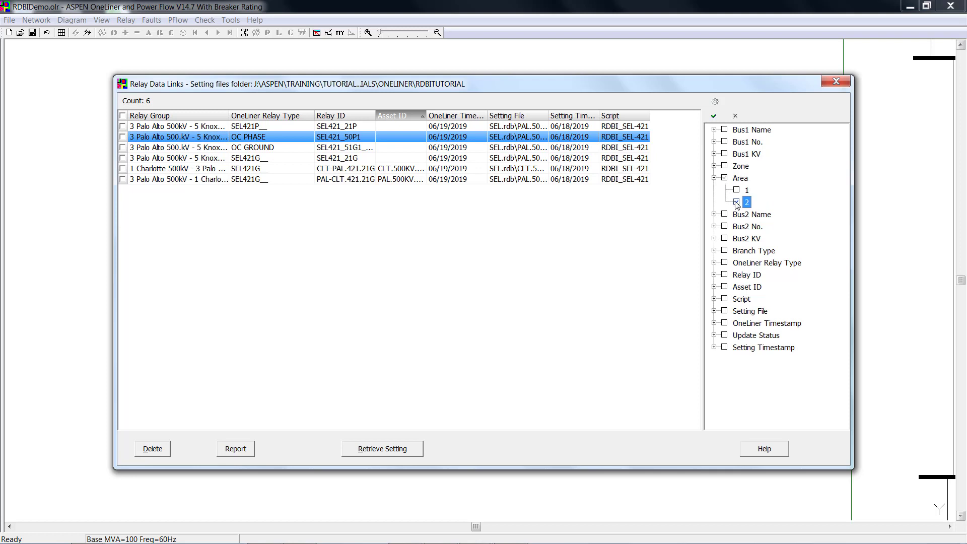
pyautogui.click(714, 116)
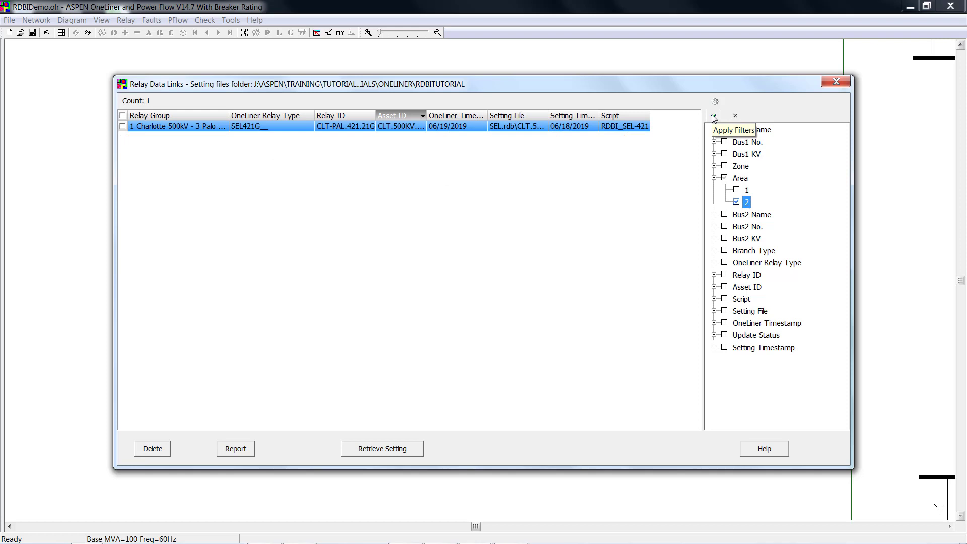
pyautogui.click(735, 116)
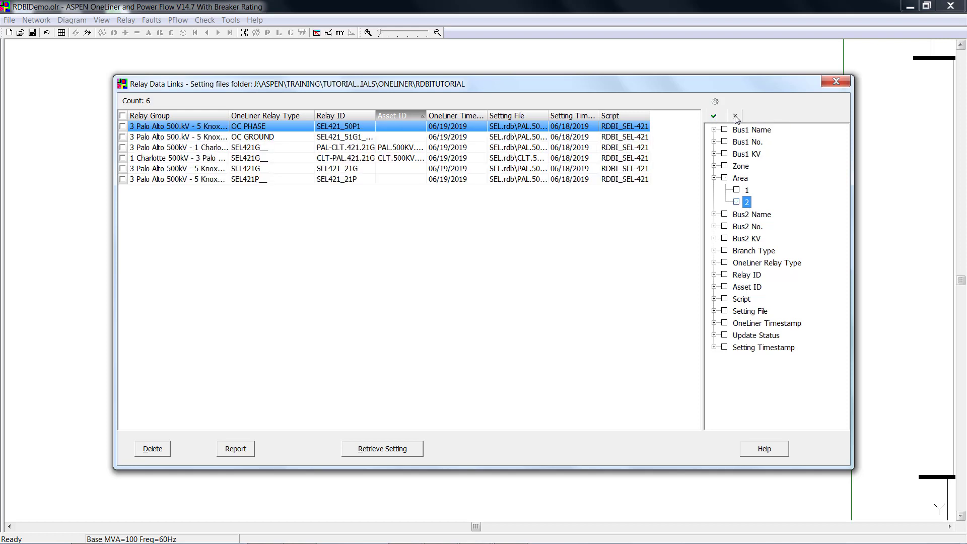
pyautogui.click(714, 178)
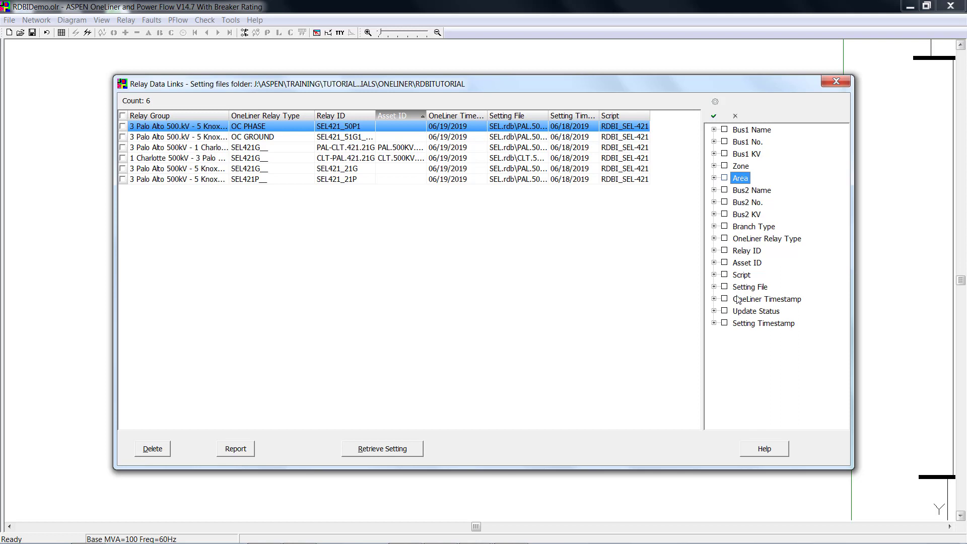
pyautogui.click(714, 311)
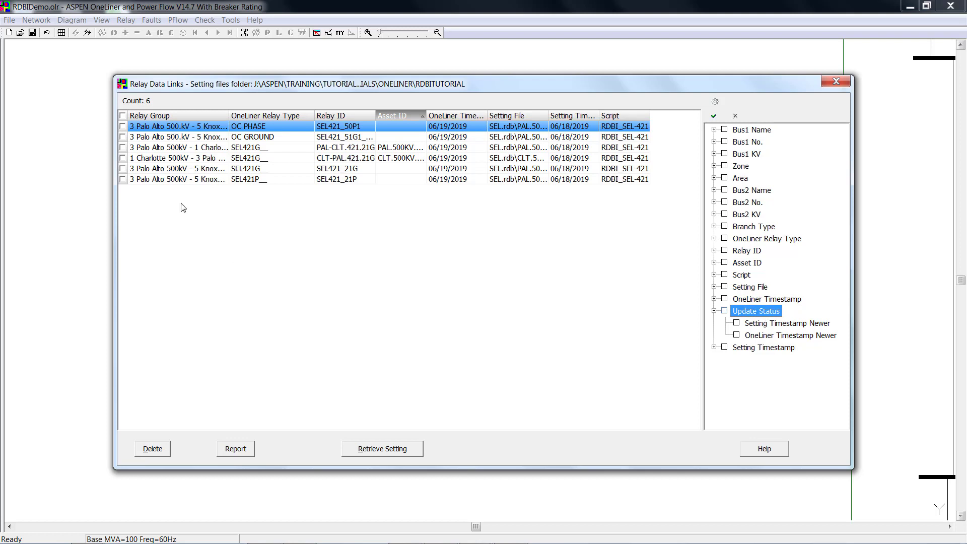
# Retrieve settings for all six linked relays, accepting the transfer for every relay.
pyautogui.click(123, 117)
pyautogui.click(373, 449)
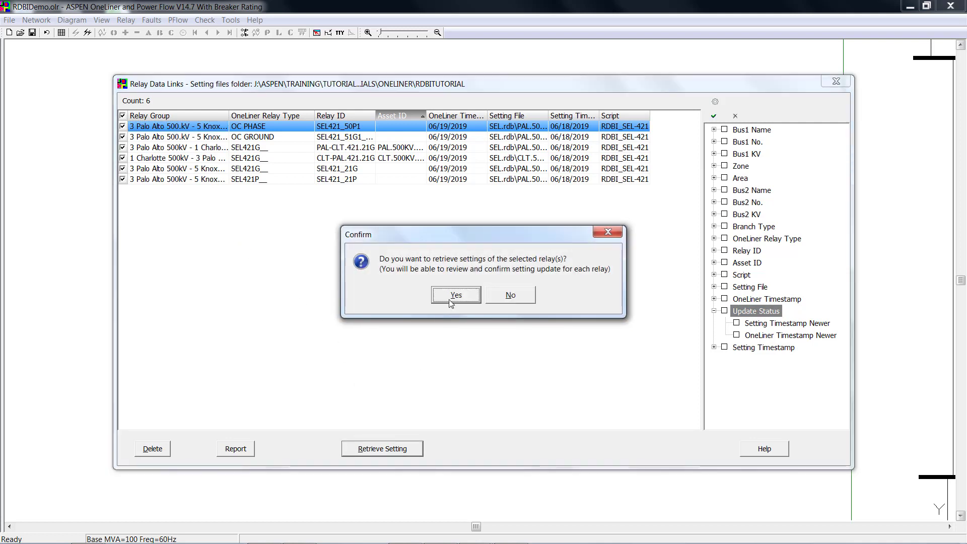
pyautogui.click(450, 300)
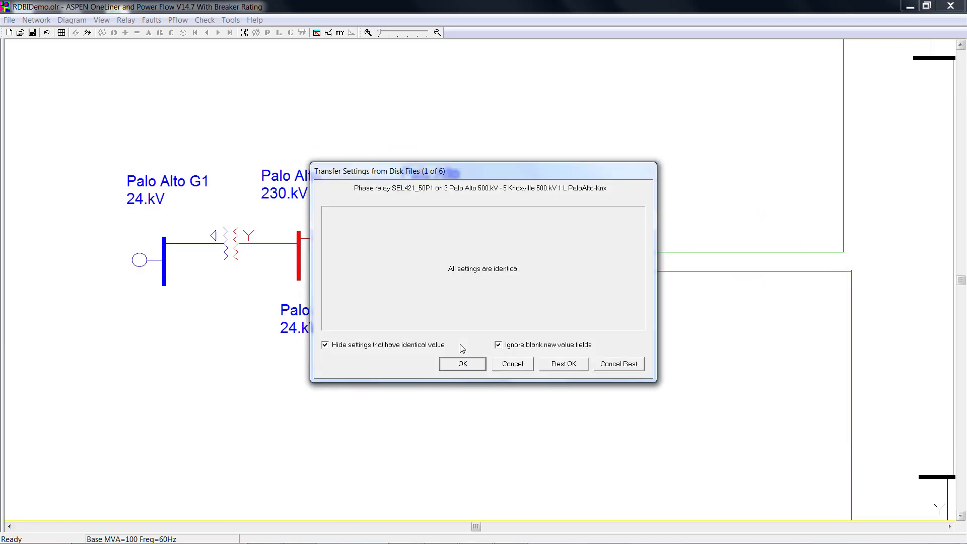
pyautogui.click(568, 364)
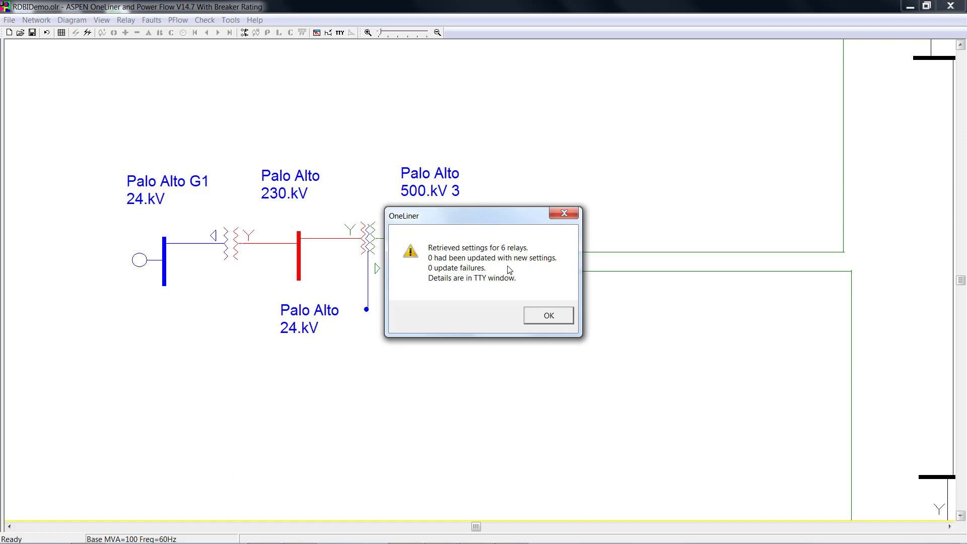
pyautogui.click(546, 316)
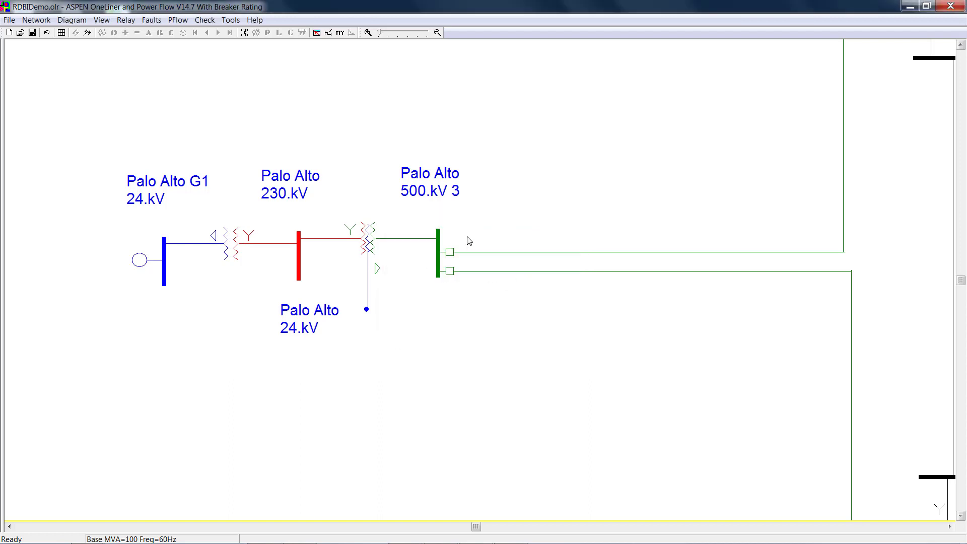
pyautogui.click(340, 33)
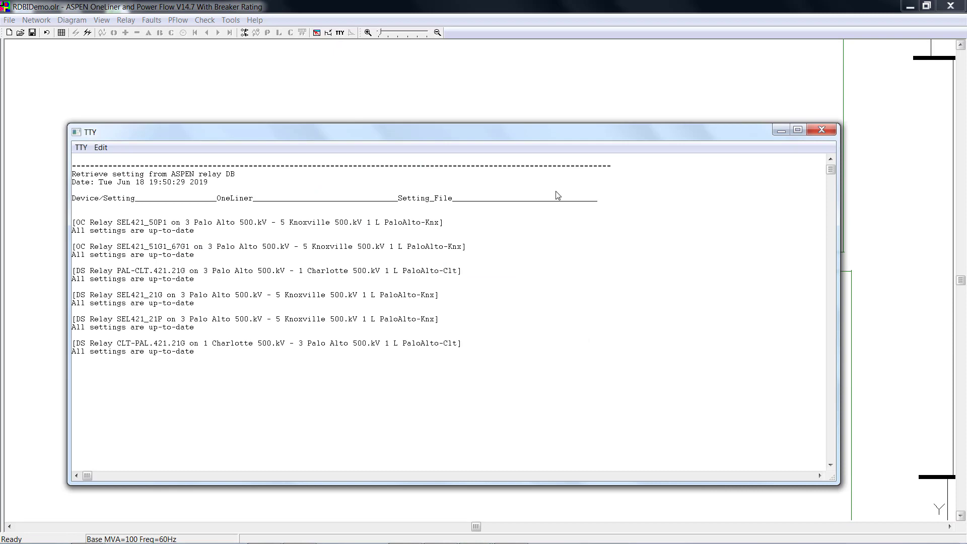
pyautogui.click(821, 129)
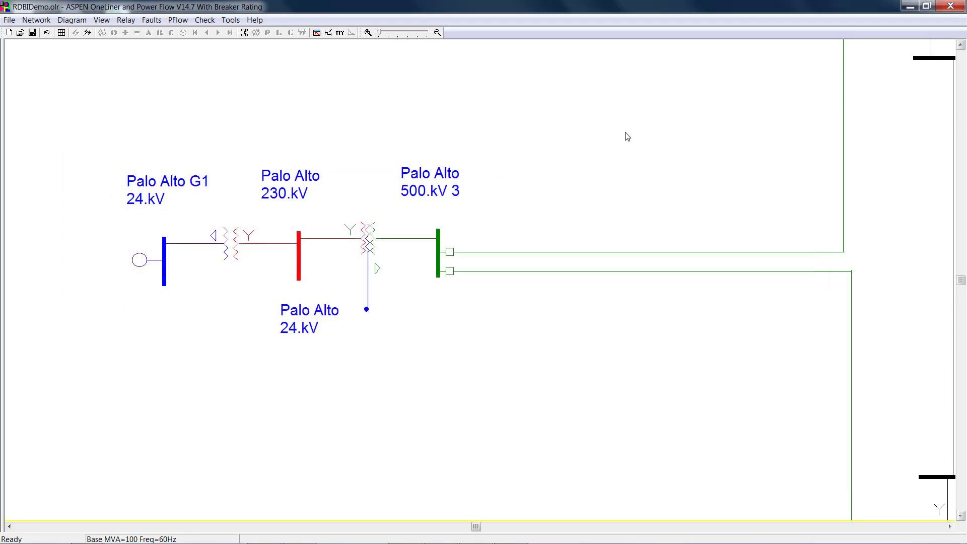